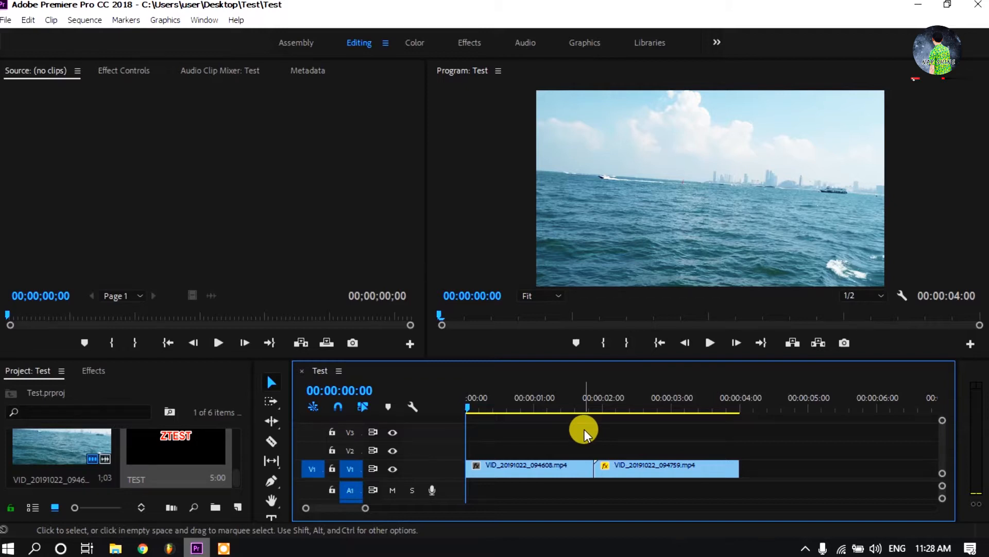
Play and scrub through the Test sequence to review both clips at their original speed
{"action": "key", "text": "space"}
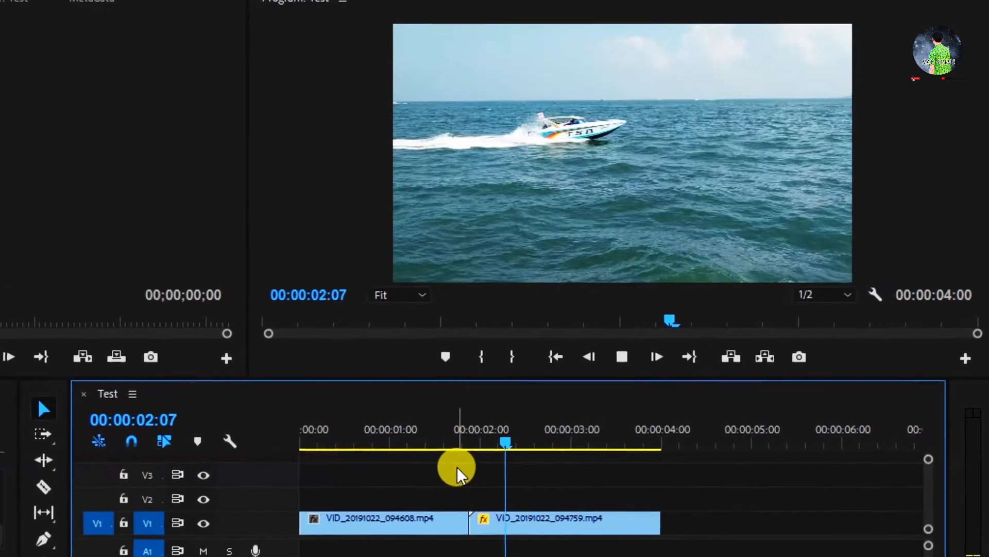
{"action": "left_click_drag", "start_coordinate": [355, 439], "coordinate": [256, 441]}
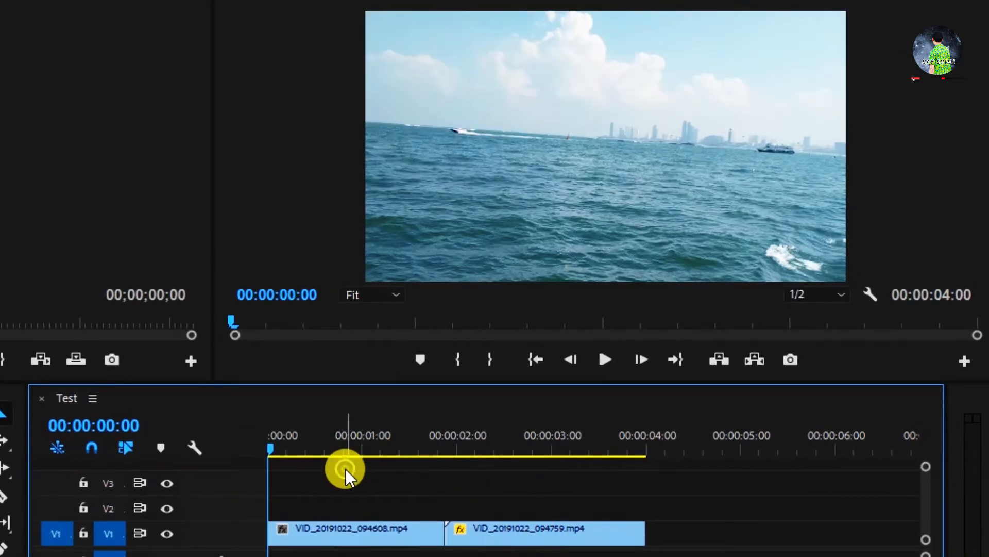
{"action": "key", "text": "space"}
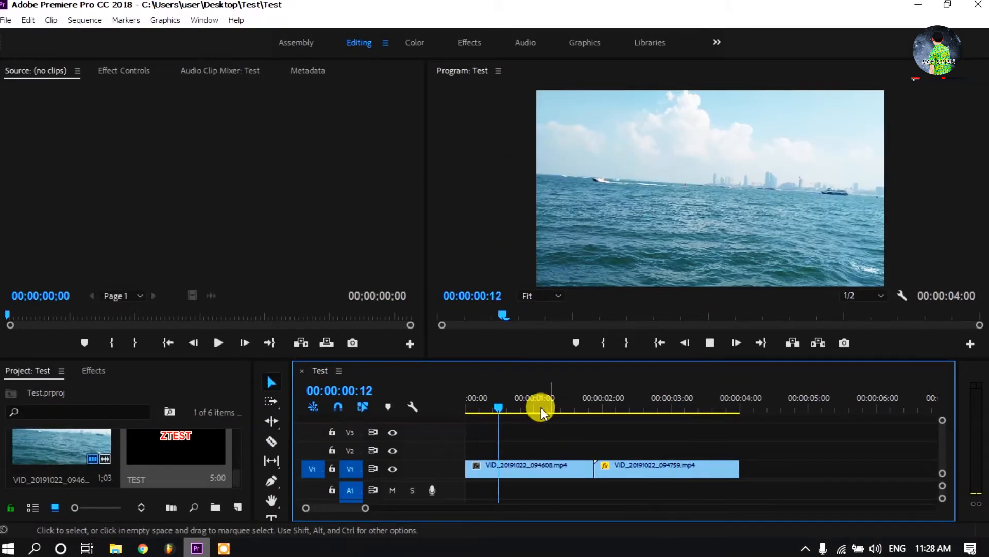
{"action": "key", "text": "space"}
{"action": "left_click_drag", "start_coordinate": [540, 401], "coordinate": [624, 403]}
{"action": "key", "text": "Home"}
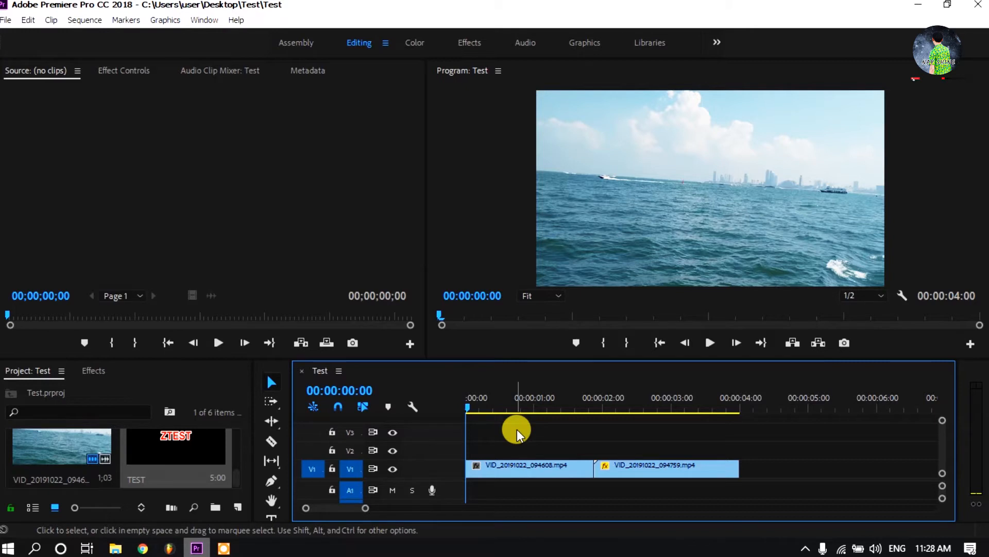
{"action": "left_click_drag", "start_coordinate": [470, 405], "coordinate": [699, 419]}
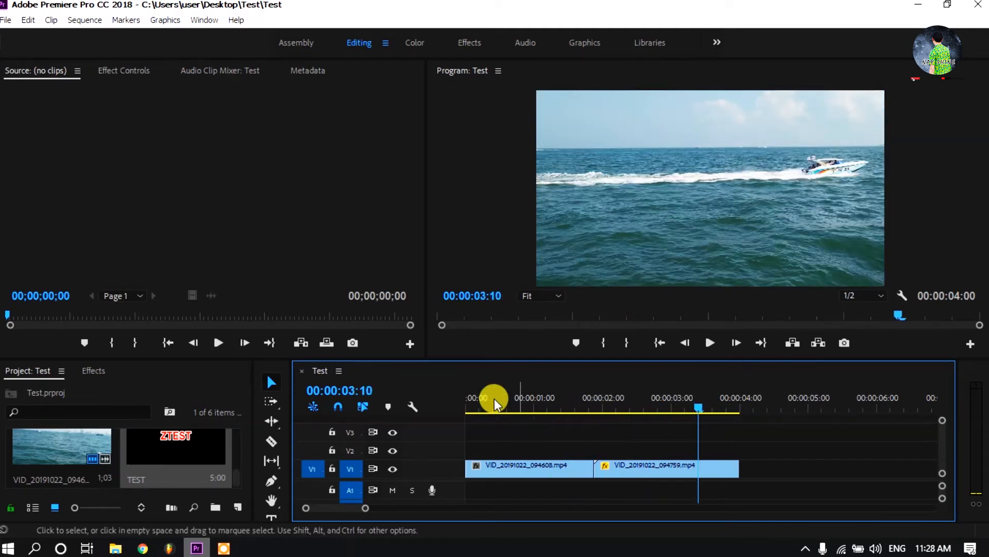
{"action": "key", "text": "Home"}
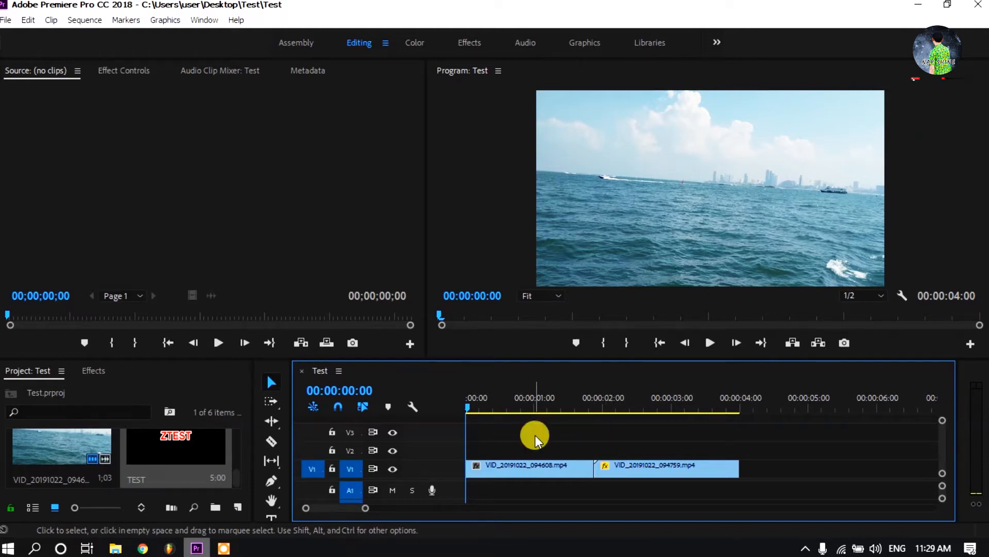
Set the speed of the first clip, VID_20191022_094608.mp4, to 50% and play the sequence
{"action": "left_click", "coordinate": [540, 465]}
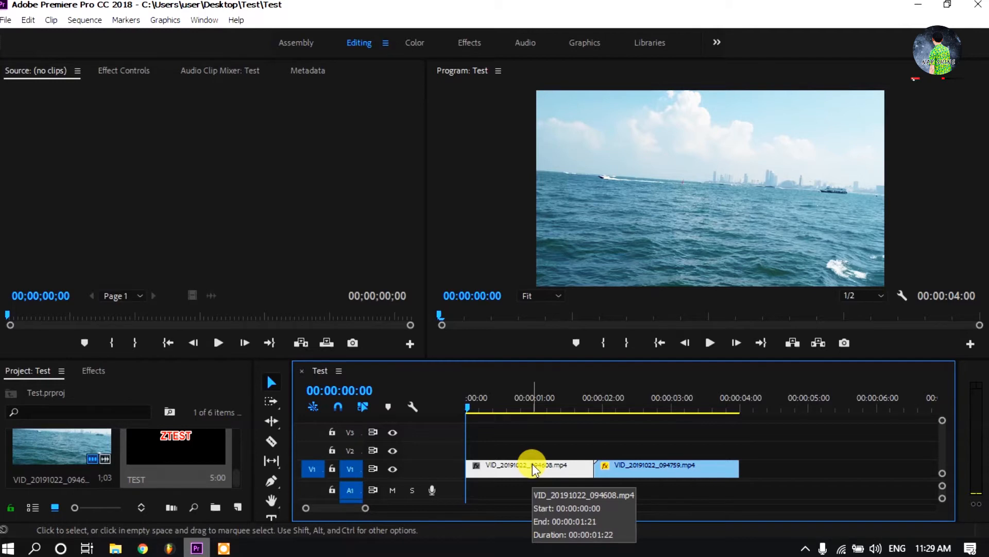
{"action": "right_click", "coordinate": [532, 462]}
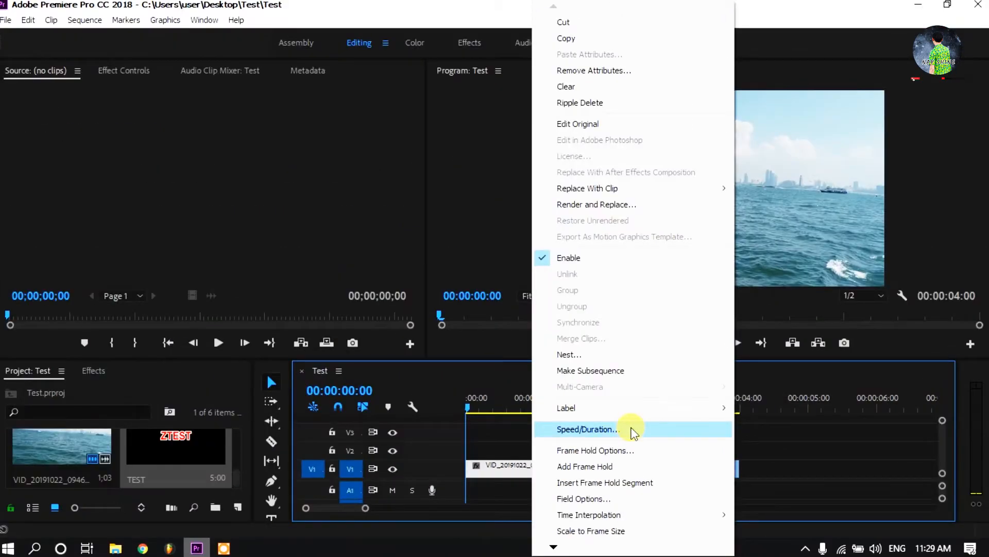
{"action": "left_click", "coordinate": [634, 431]}
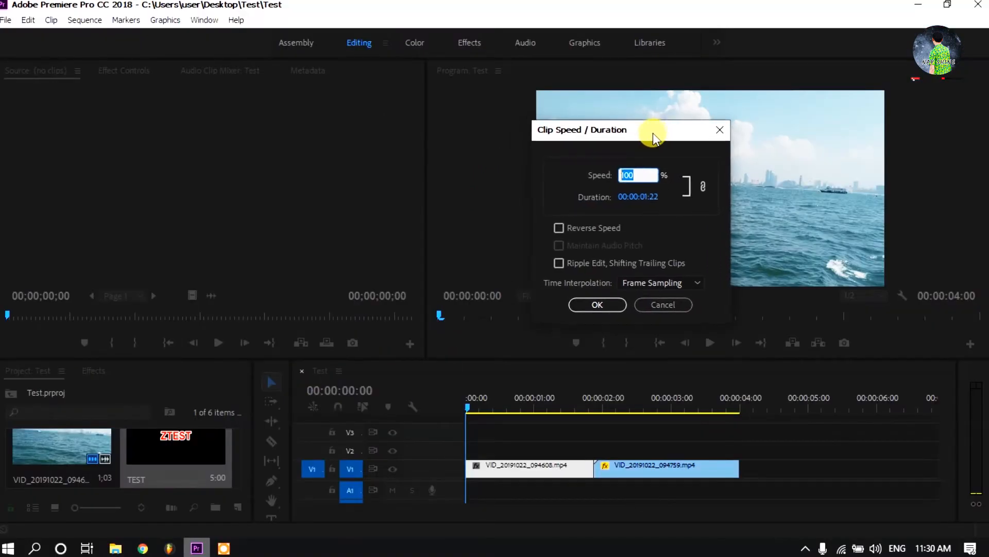
{"action": "left_click_drag", "start_coordinate": [654, 133], "coordinate": [637, 131]}
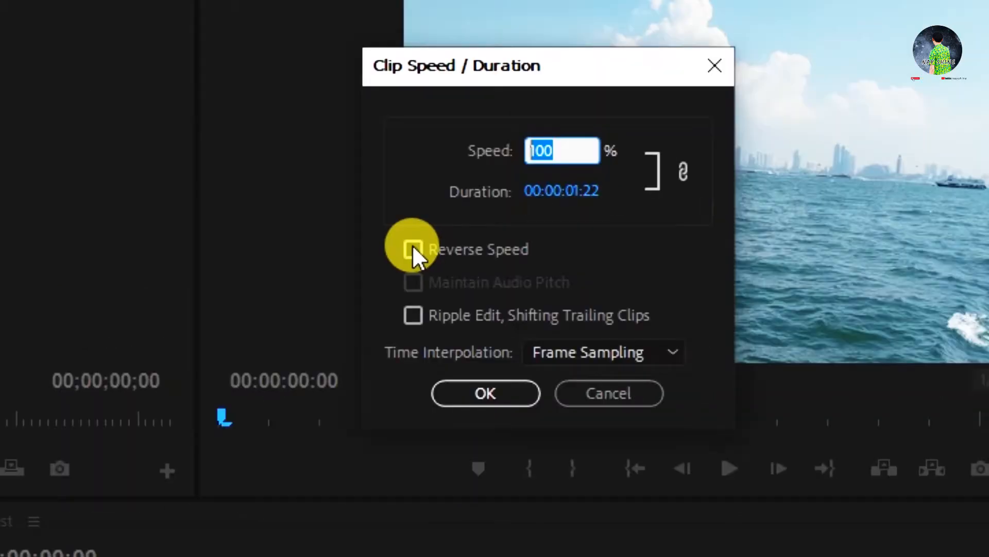
{"action": "left_click", "coordinate": [541, 226]}
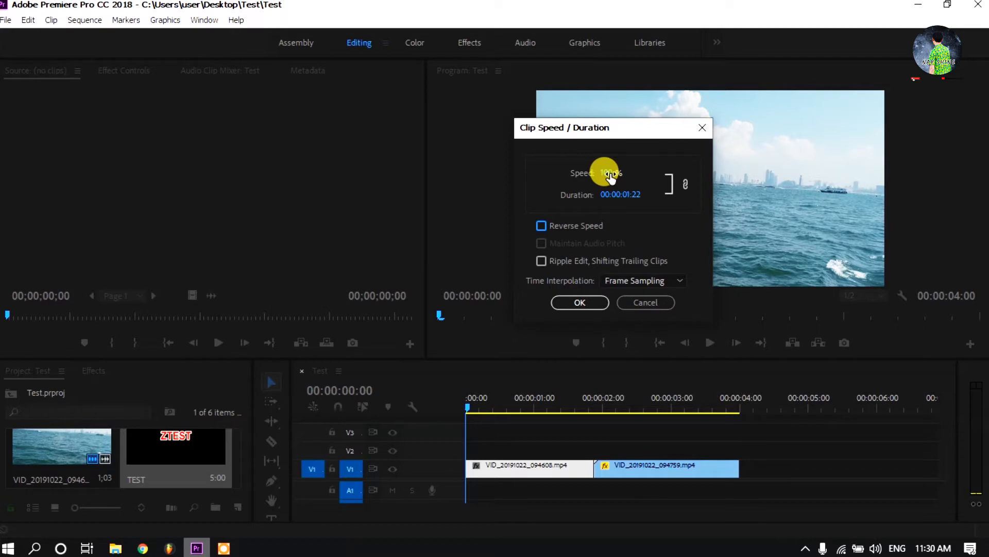
{"action": "left_click", "coordinate": [610, 174]}
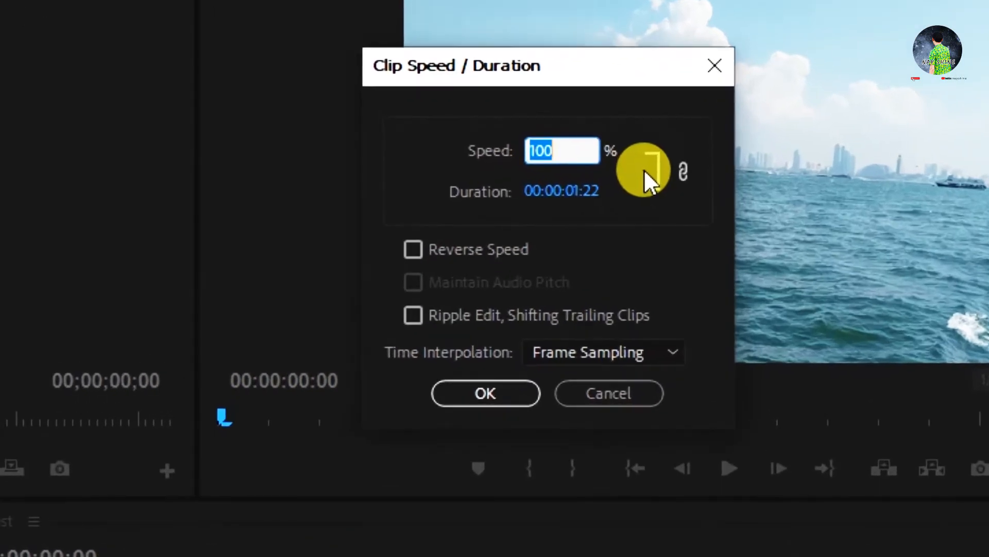
{"action": "type", "text": "50"}
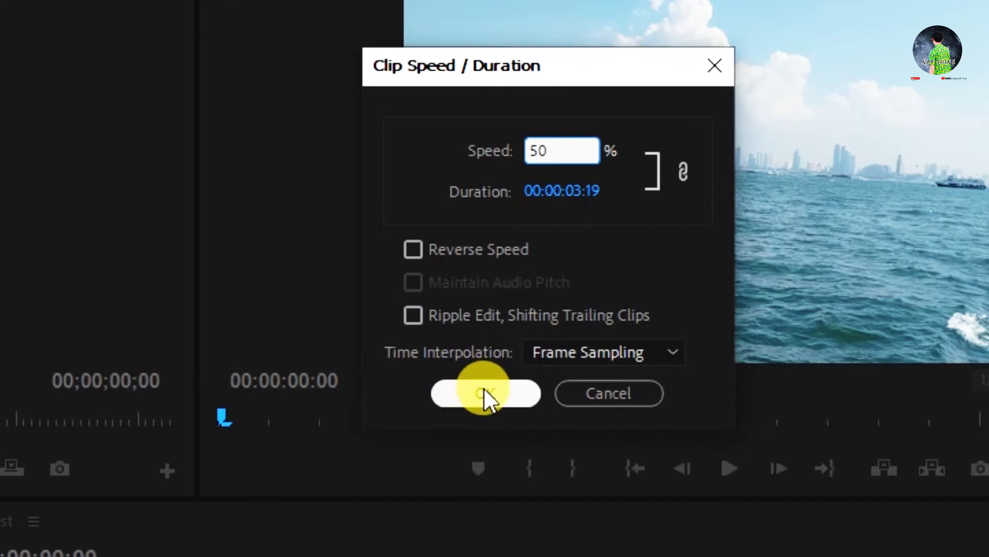
{"action": "left_click", "coordinate": [486, 394]}
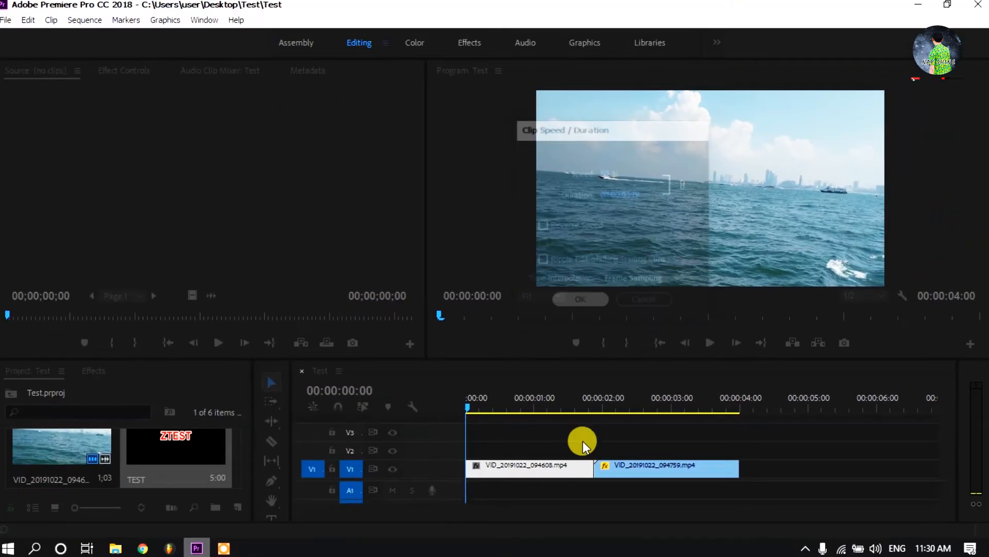
{"action": "mouse_move", "coordinate": [481, 406]}
{"action": "left_mouse_down"}
{"action": "mouse_move", "coordinate": [542, 408]}
{"action": "mouse_move", "coordinate": [531, 398]}
{"action": "mouse_move", "coordinate": [463, 398]}
{"action": "mouse_move", "coordinate": [573, 410]}
{"action": "mouse_move", "coordinate": [484, 401]}
{"action": "left_mouse_up"}
{"action": "key", "text": "space"}
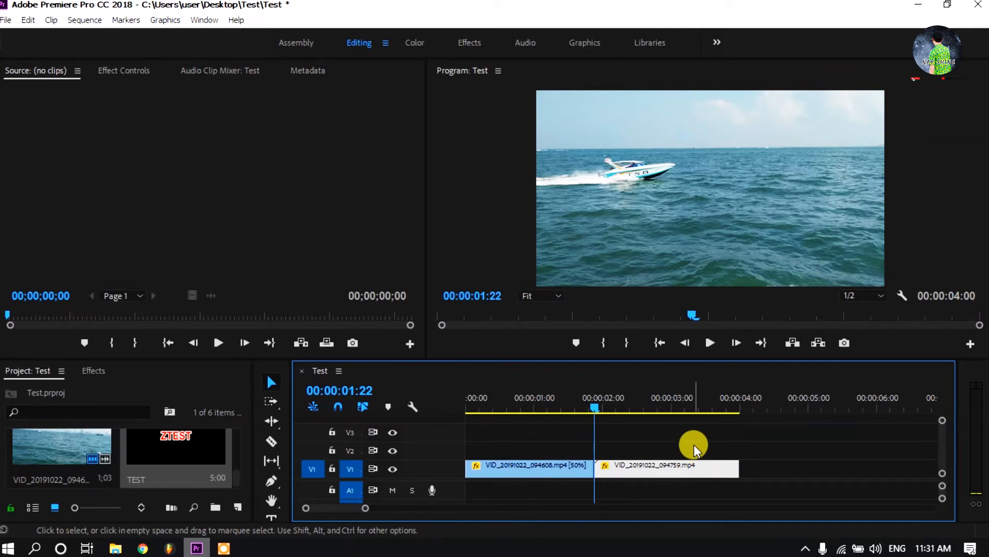
Undo the first clip's speed change and preview the start of the second clip
{"action": "key", "text": "ctrl+z"}
{"action": "left_click_drag", "start_coordinate": [593, 402], "coordinate": [600, 400]}
{"action": "key", "text": "space"}
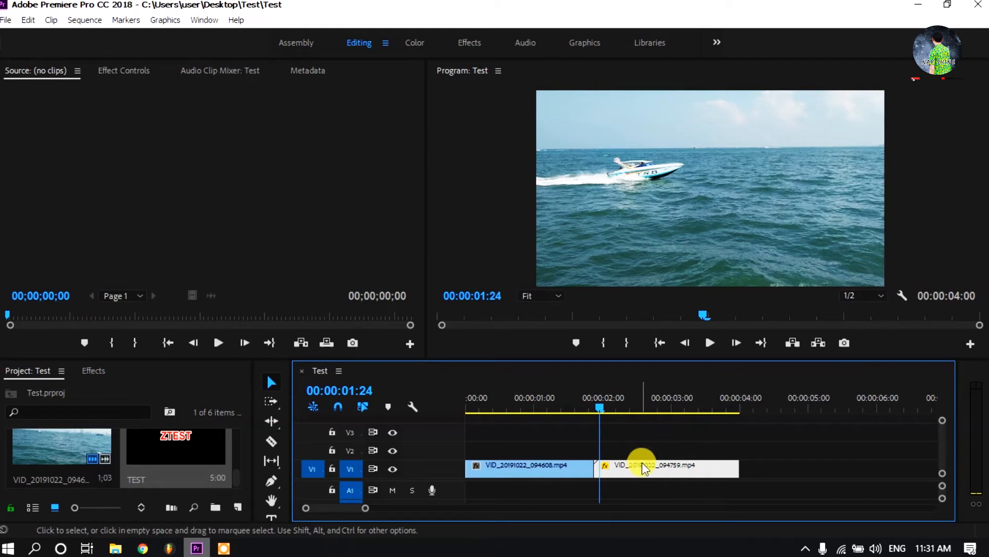
Set the speed of the whole second clip, VID_20191022_094759.mp4, to 50%
{"action": "right_click", "coordinate": [647, 465]}
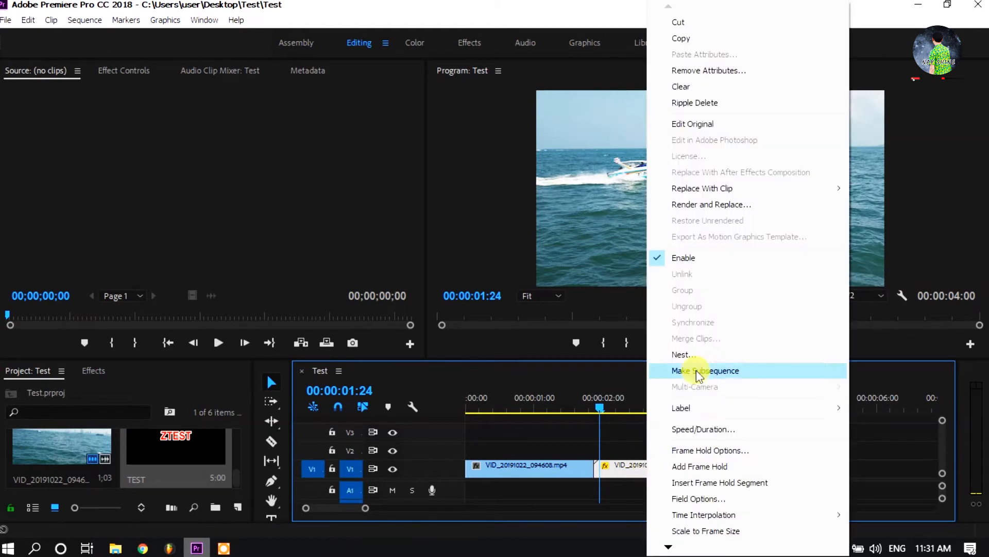
{"action": "left_click", "coordinate": [742, 429]}
{"action": "type", "text": "50"}
{"action": "left_click", "coordinate": [469, 348]}
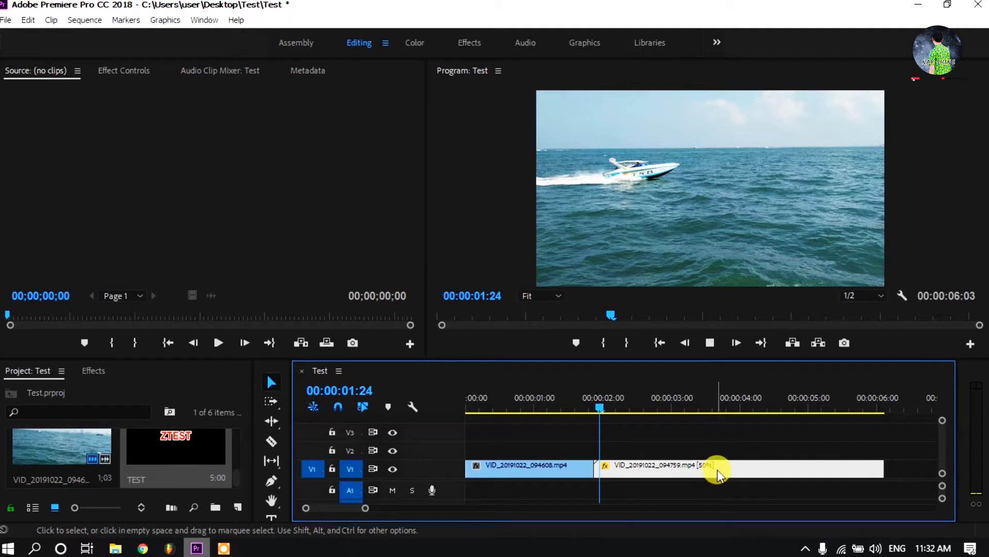
Play the slowed second clip repeatedly from its beginning to check the slow motion
{"action": "left_click", "coordinate": [594, 397]}
{"action": "key", "text": "space"}
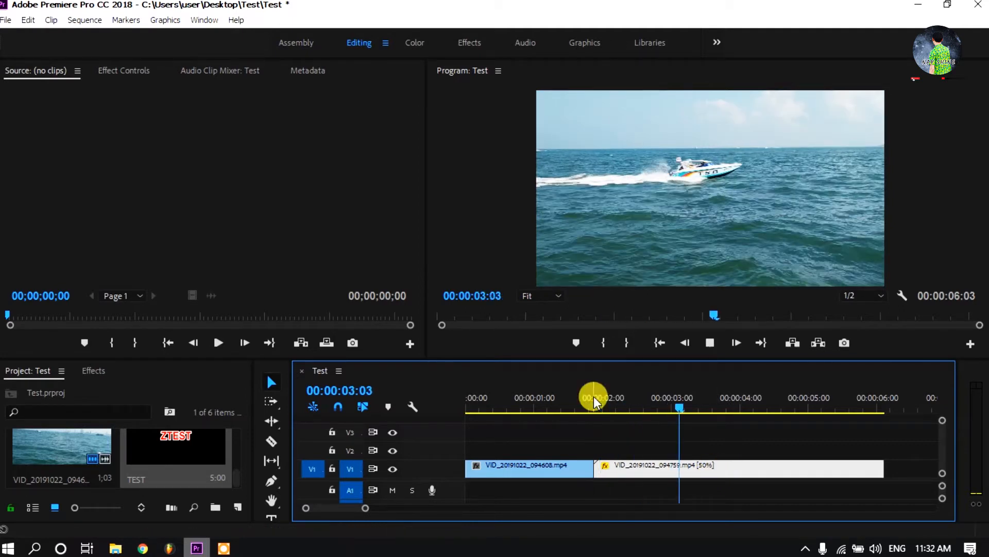
{"action": "left_click", "coordinate": [594, 396]}
{"action": "key", "text": "space"}
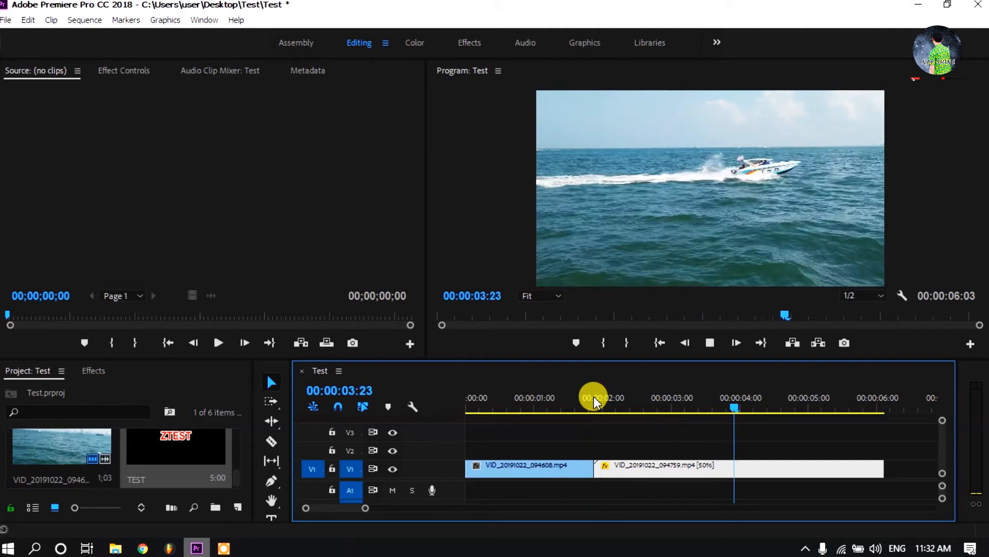
{"action": "left_click_drag", "start_coordinate": [594, 397], "coordinate": [600, 399]}
{"action": "key", "text": "space"}
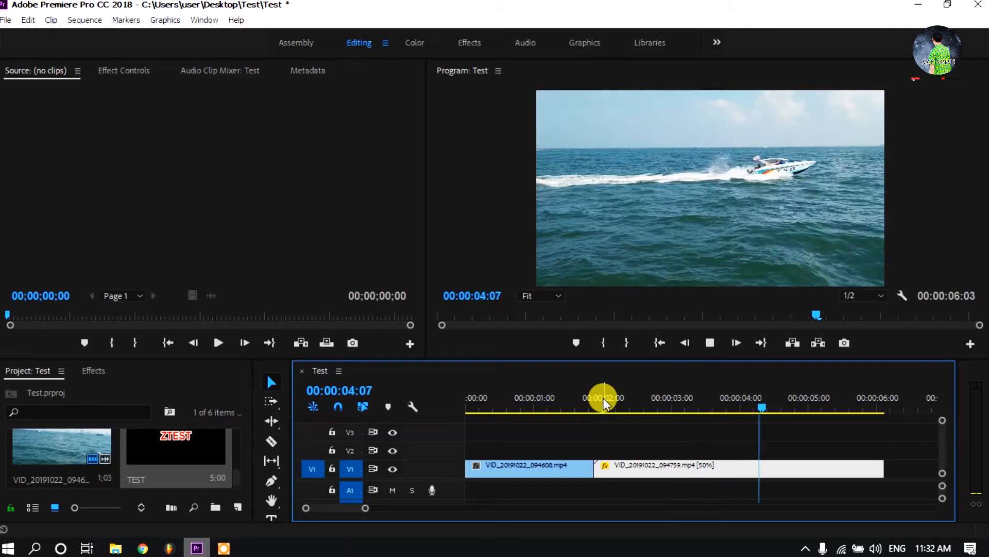
{"action": "key", "text": "space"}
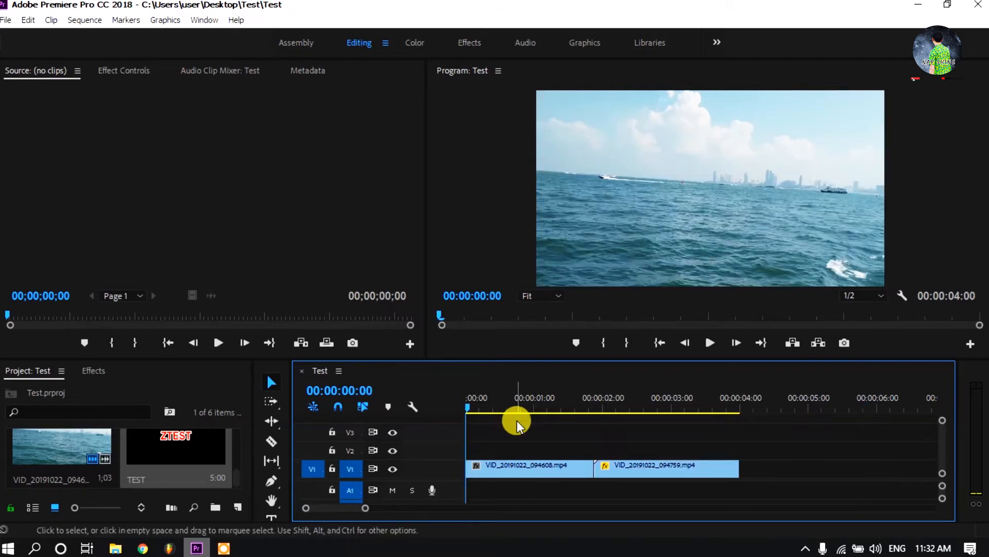
Play the sequence across the cut between the two clips to find where the boat footage begins
{"action": "key", "text": "equal"}
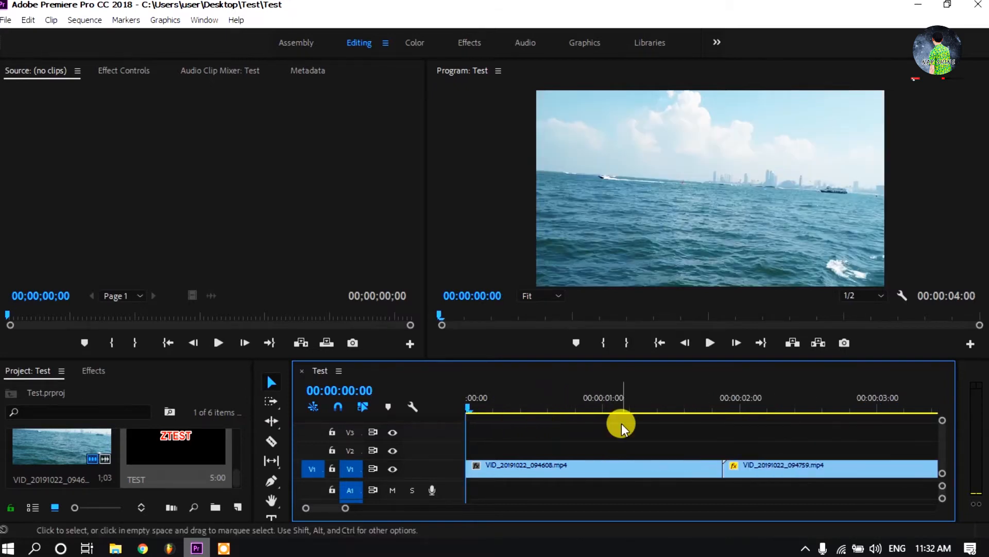
{"action": "left_click", "coordinate": [680, 407]}
{"action": "key", "text": "minus"}
{"action": "left_click", "coordinate": [584, 473]}
{"action": "key", "text": "space"}
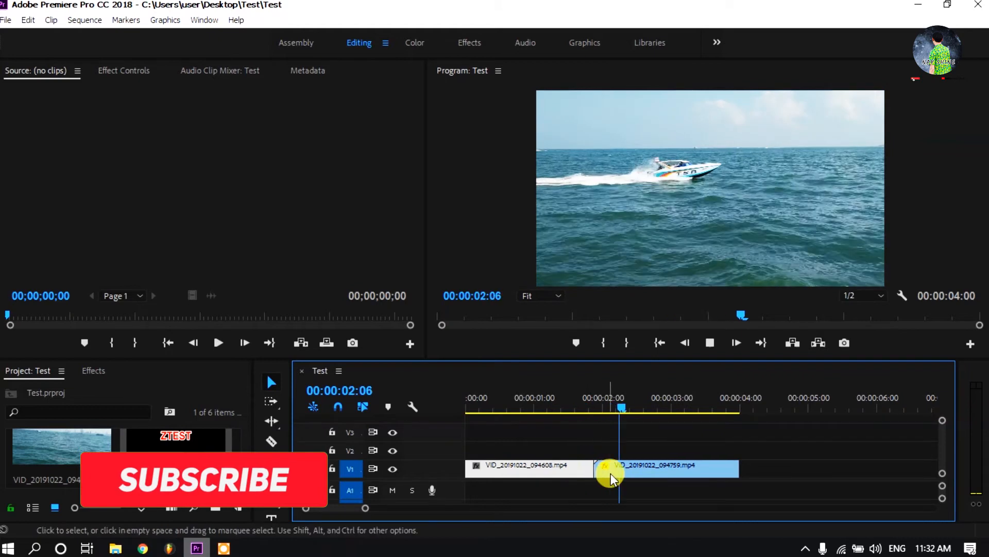
{"action": "key", "text": "space"}
{"action": "left_click", "coordinate": [587, 469]}
{"action": "left_click", "coordinate": [595, 404]}
Split the second clip at 00:00:02:16 with the Razor tool
{"action": "left_click_drag", "start_coordinate": [594, 404], "coordinate": [658, 409]}
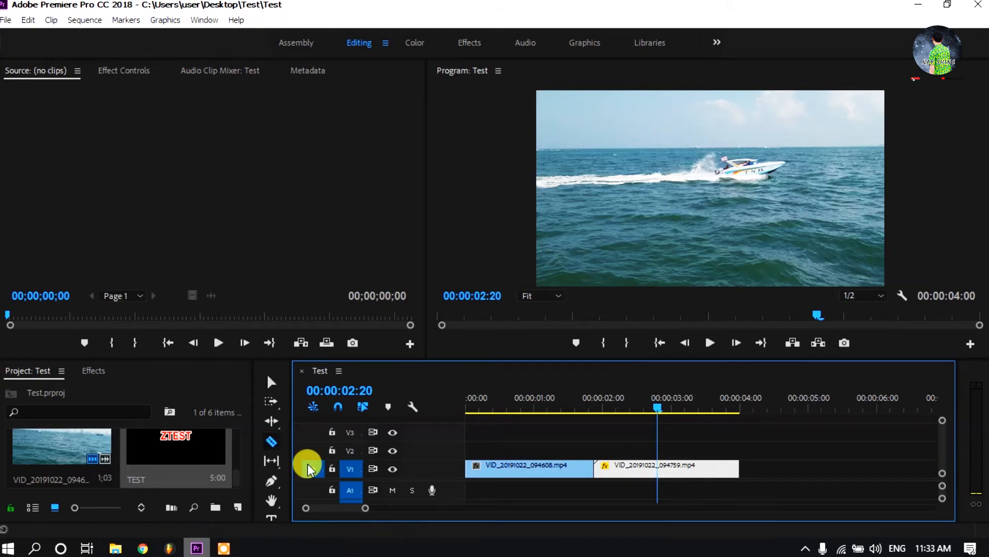
{"action": "left_click", "coordinate": [271, 443]}
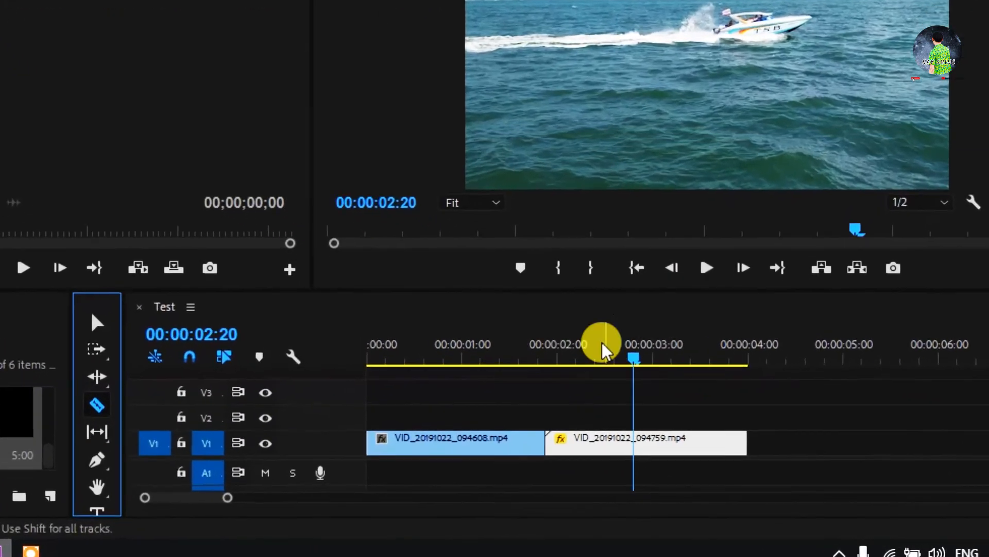
{"action": "left_click_drag", "start_coordinate": [602, 342], "coordinate": [639, 356]}
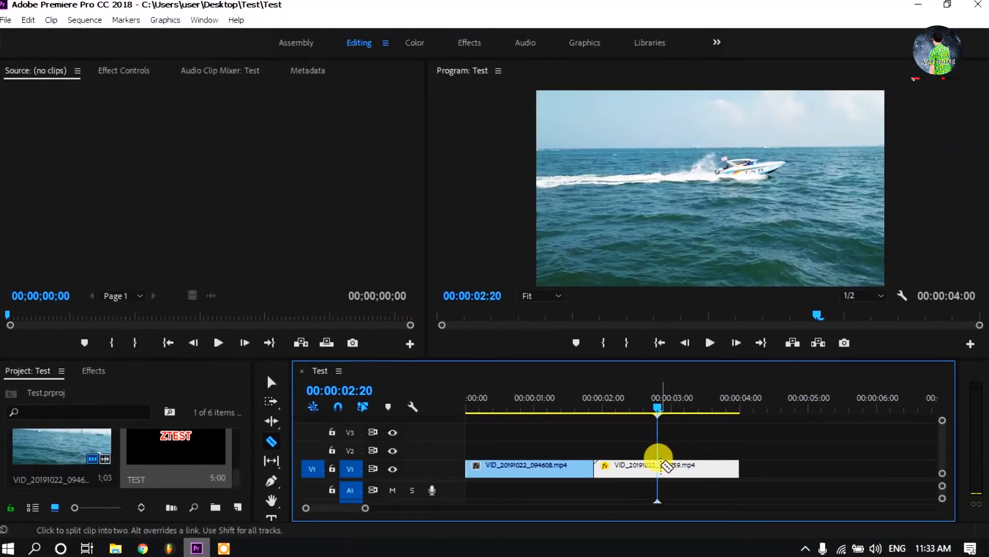
{"action": "mouse_move", "coordinate": [666, 407]}
{"action": "left_mouse_down"}
{"action": "mouse_move", "coordinate": [688, 407]}
{"action": "mouse_move", "coordinate": [649, 407]}
{"action": "left_mouse_up"}
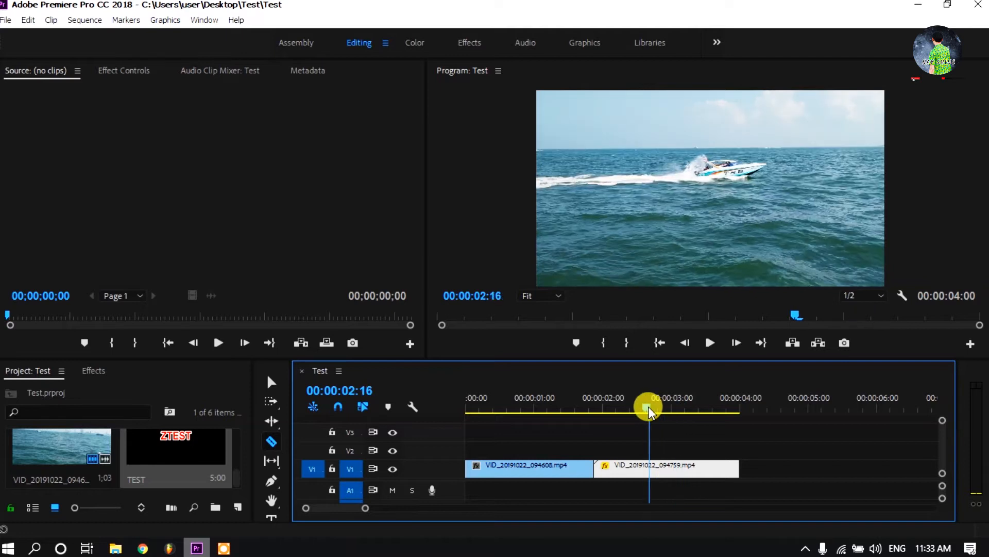
{"action": "left_click", "coordinate": [649, 465]}
Set the speed of the short middle segment of the boat clip to 50%
{"action": "left_click_drag", "start_coordinate": [657, 398], "coordinate": [614, 402]}
{"action": "key", "text": "v"}
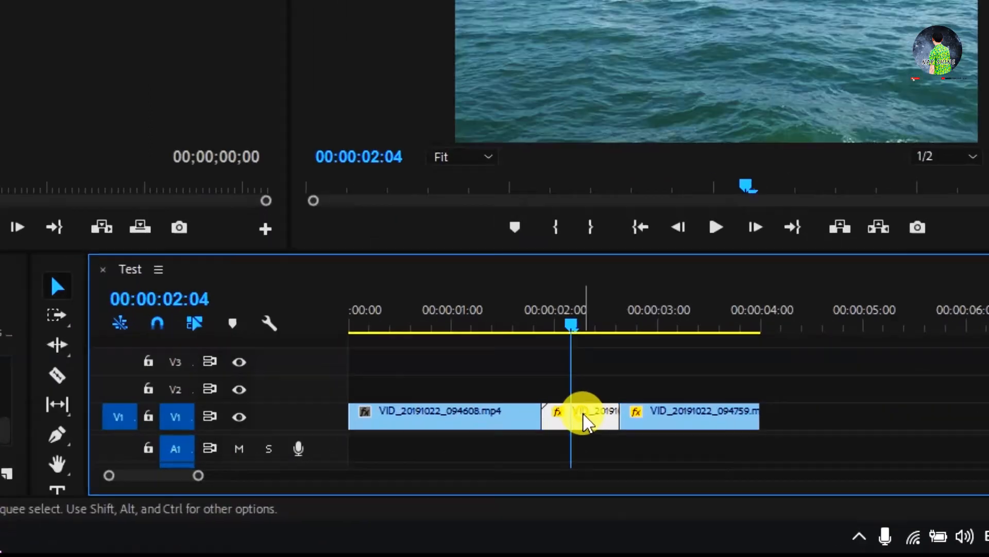
{"action": "right_click", "coordinate": [622, 469]}
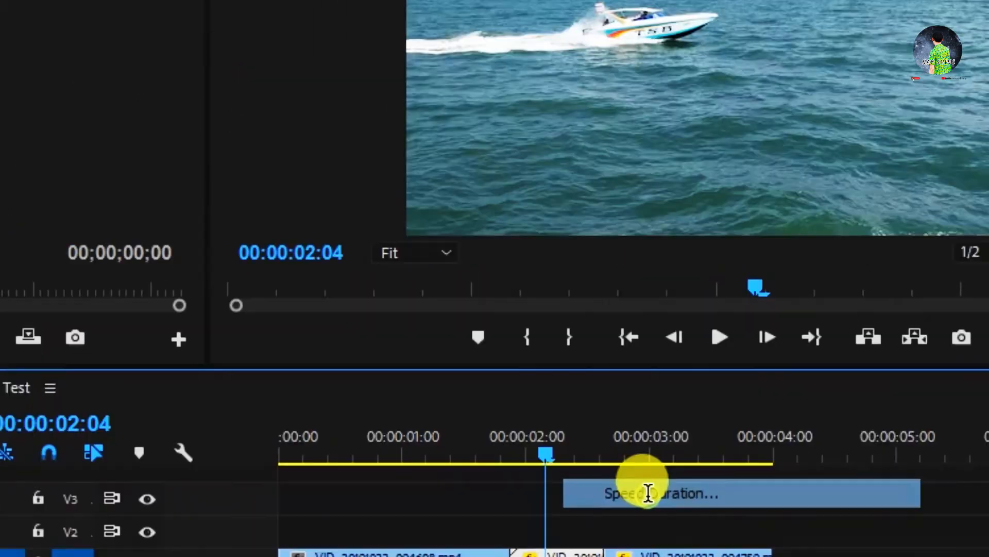
{"action": "left_click", "coordinate": [649, 493]}
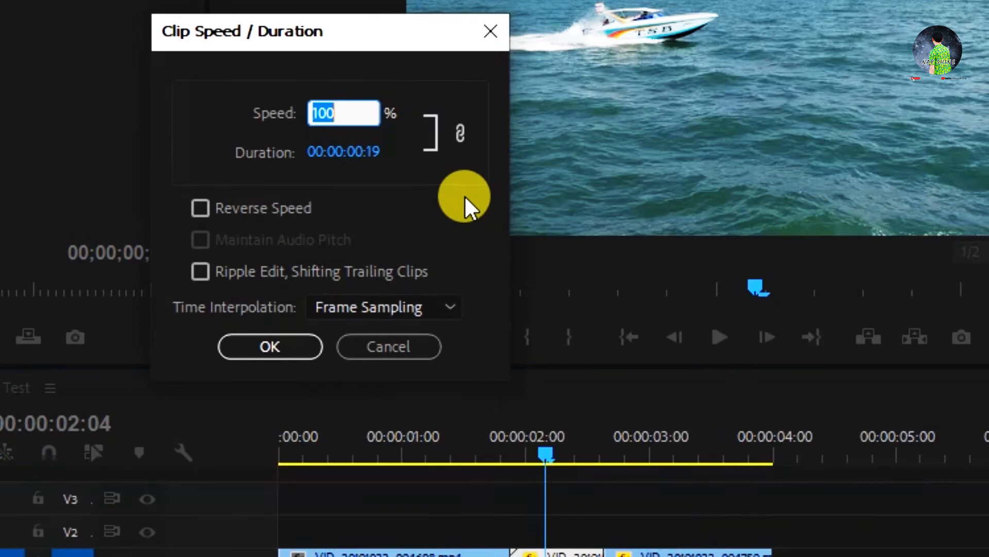
{"action": "type", "text": "50"}
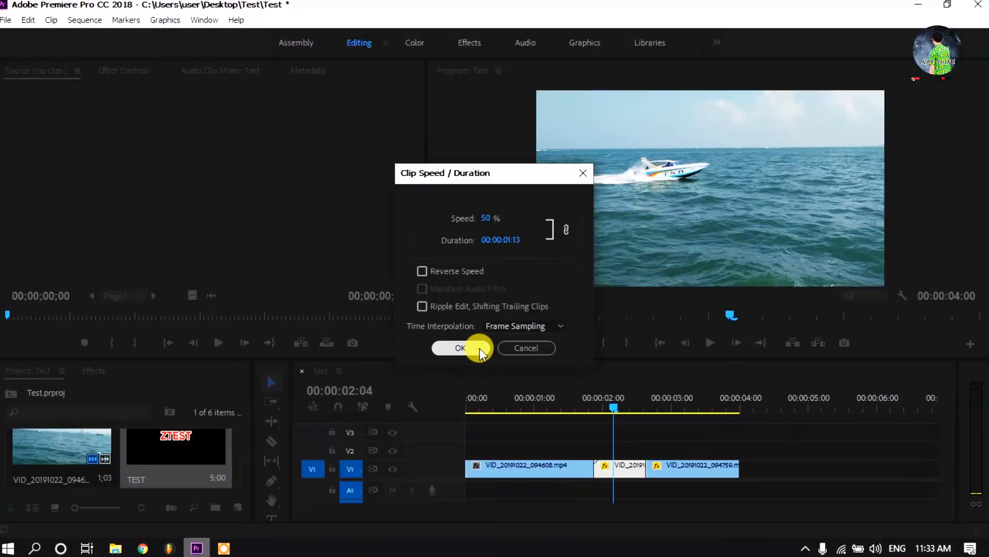
{"action": "left_click", "coordinate": [303, 346]}
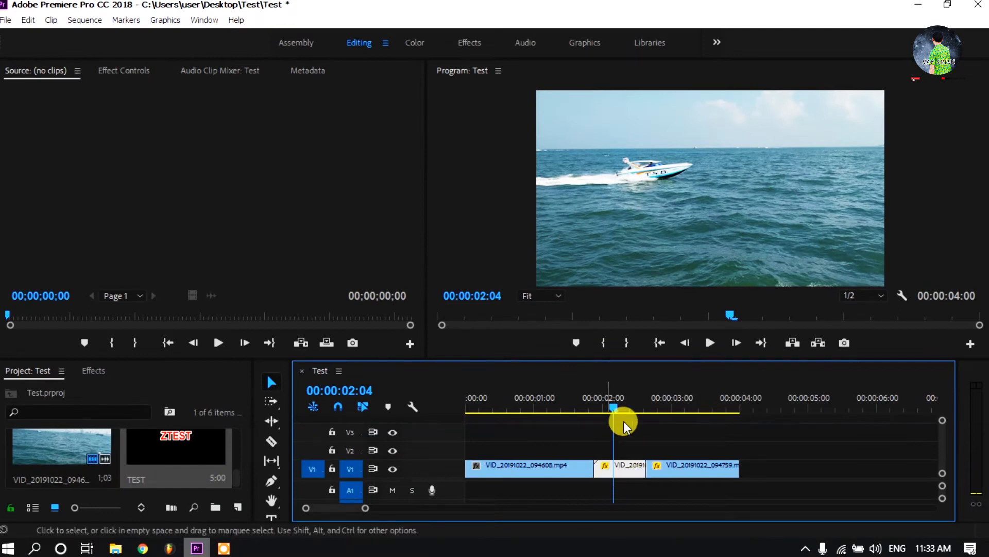
Play the sequence from 00:00:01:24 to check the slowed middle segment
{"action": "left_click", "coordinate": [596, 406]}
{"action": "mouse_move", "coordinate": [595, 407]}
{"action": "left_mouse_down"}
{"action": "mouse_move", "coordinate": [615, 412]}
{"action": "mouse_move", "coordinate": [600, 397]}
{"action": "left_mouse_up"}
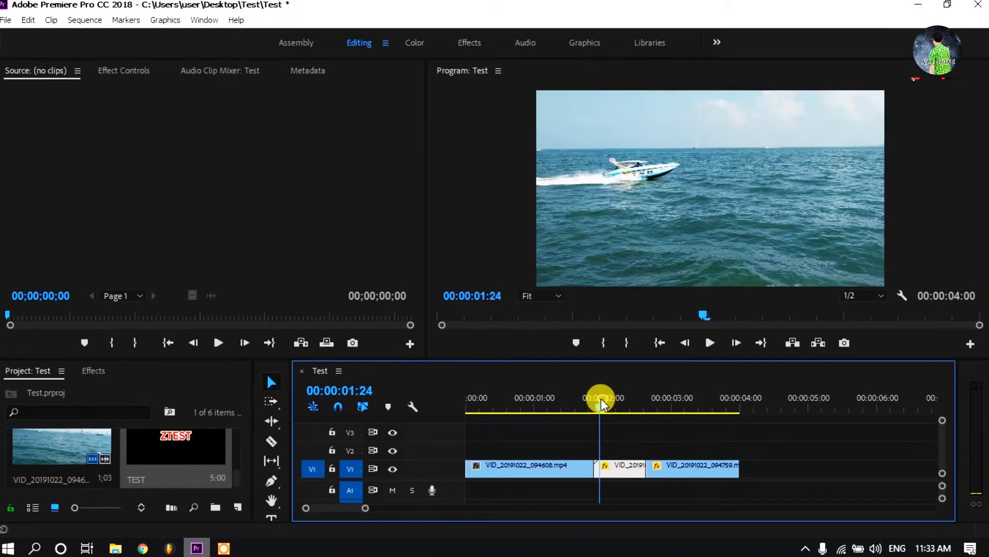
{"action": "key", "text": "space"}
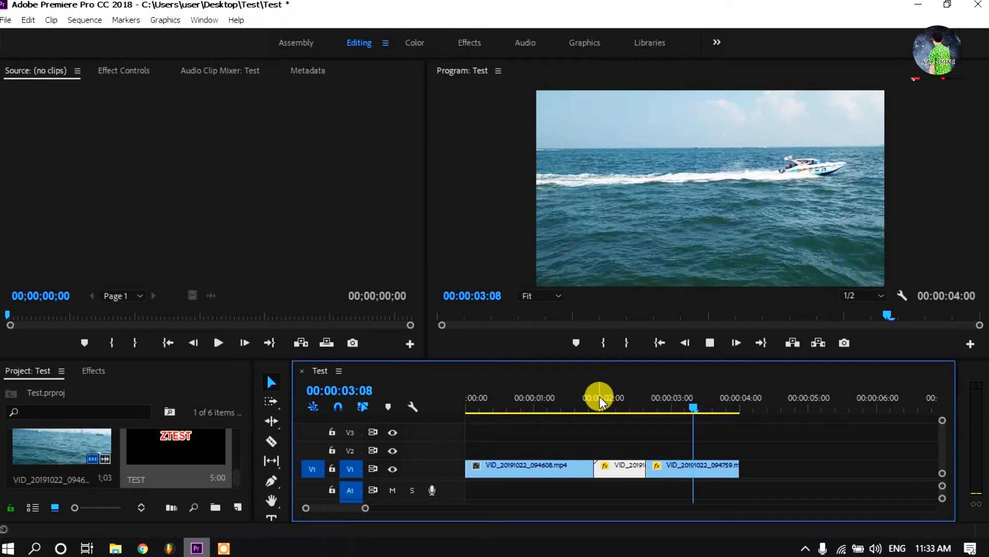
Replay the sequence from the start of the slowed middle segment to compare its motion with the final segment
{"action": "left_click", "coordinate": [598, 397]}
{"action": "key", "text": "space"}
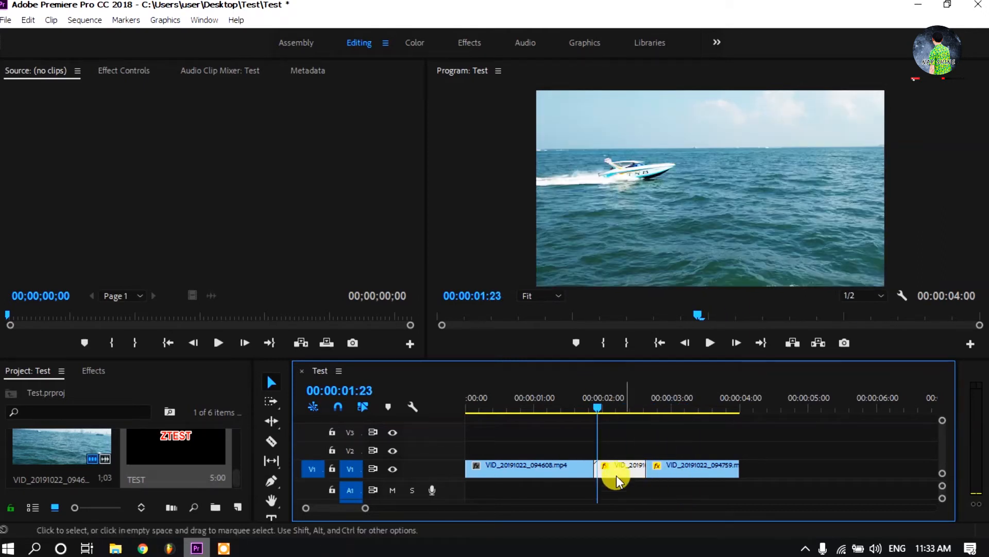
{"action": "left_click", "coordinate": [675, 471]}
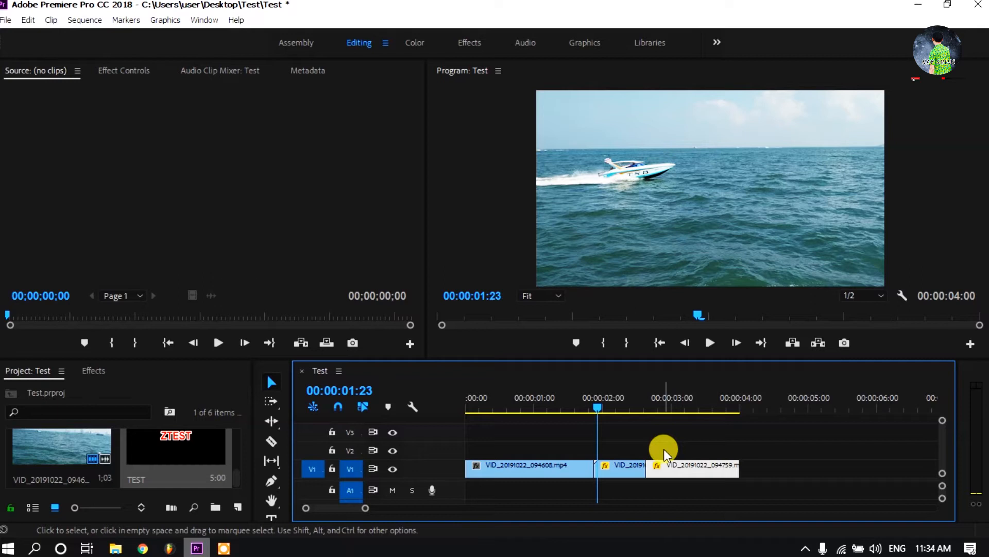
{"action": "key", "text": "space"}
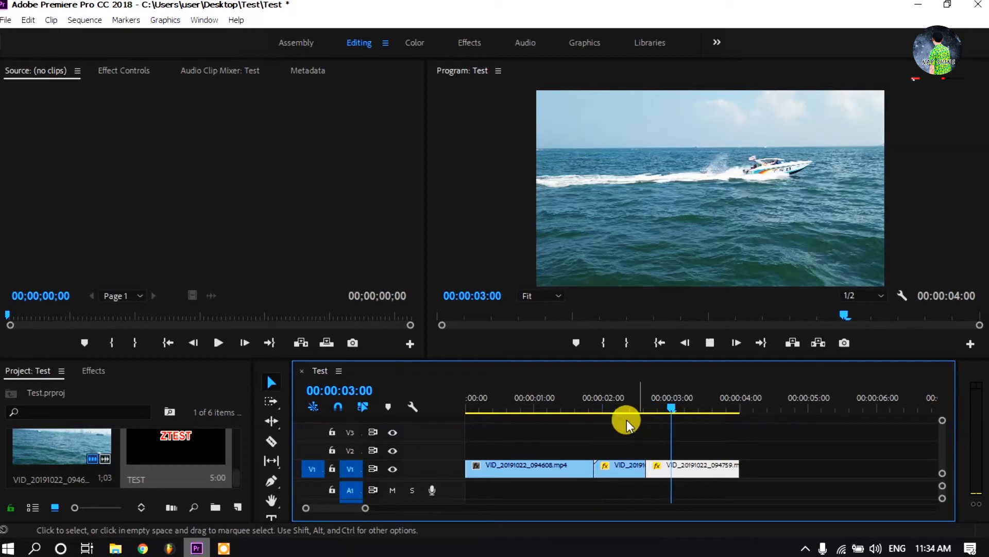
{"action": "key", "text": "space"}
{"action": "left_click", "coordinate": [595, 397]}
{"action": "key", "text": "space"}
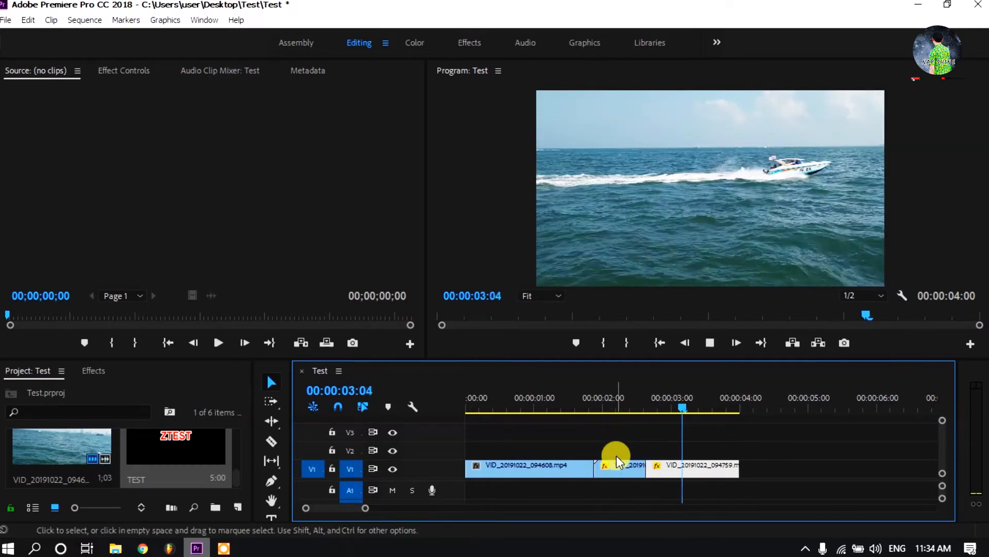
{"action": "key", "text": "space"}
{"action": "left_click", "coordinate": [597, 407]}
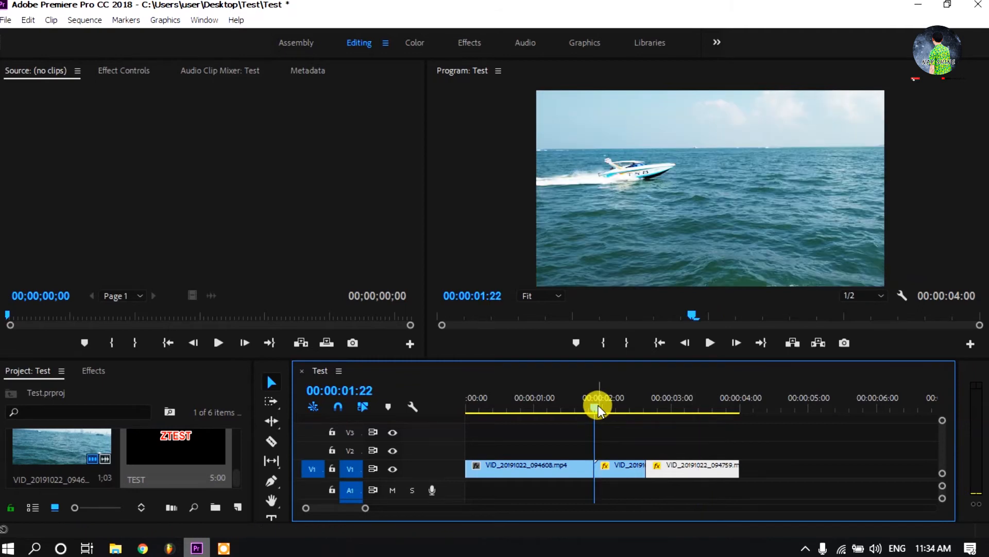
{"action": "left_click", "coordinate": [625, 472]}
{"action": "key", "text": "space"}
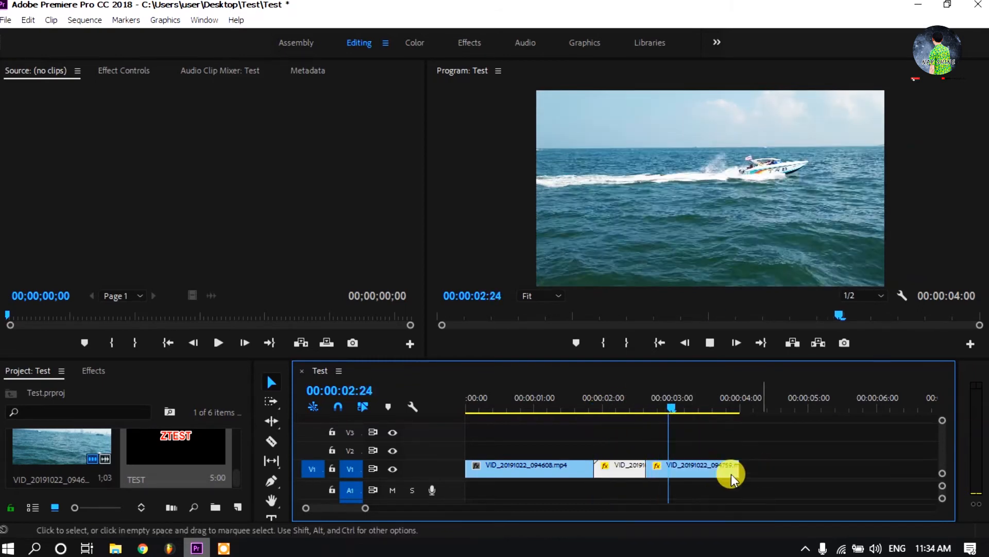
{"action": "key", "text": "space"}
{"action": "left_click", "coordinate": [620, 405]}
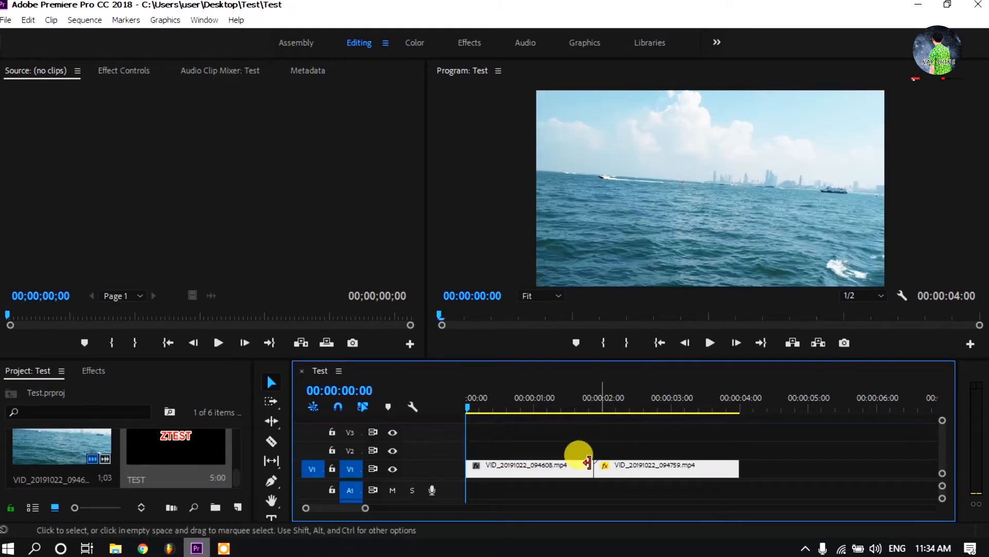
{"action": "left_click", "coordinate": [541, 440]}
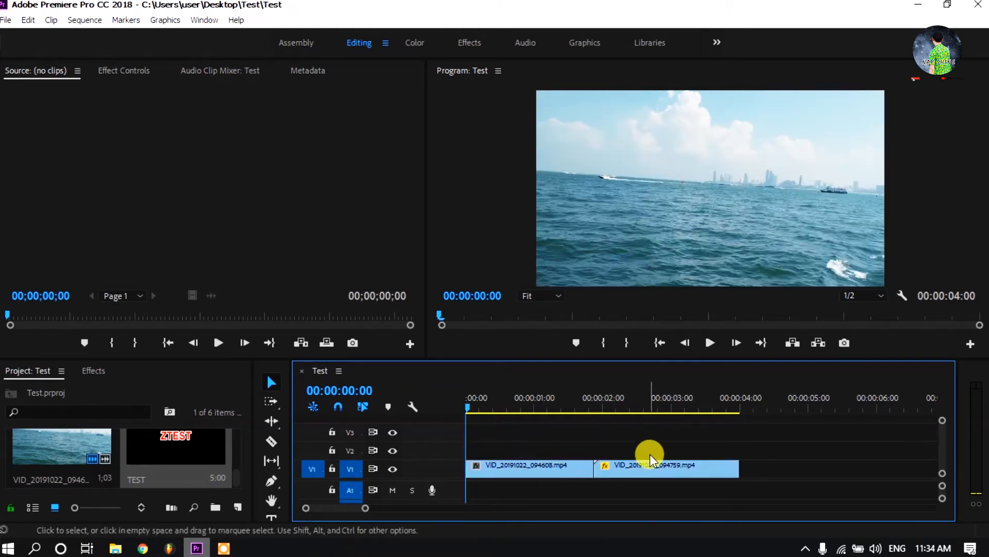
{"action": "left_click", "coordinate": [627, 402]}
{"action": "left_click", "coordinate": [697, 402]}
{"action": "left_click", "coordinate": [673, 397]}
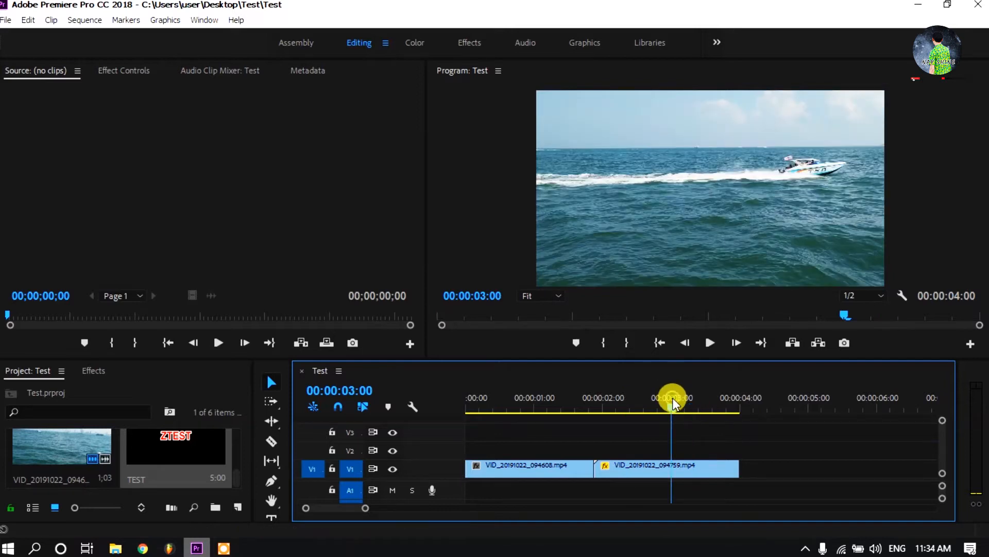
{"action": "left_click", "coordinate": [704, 465]}
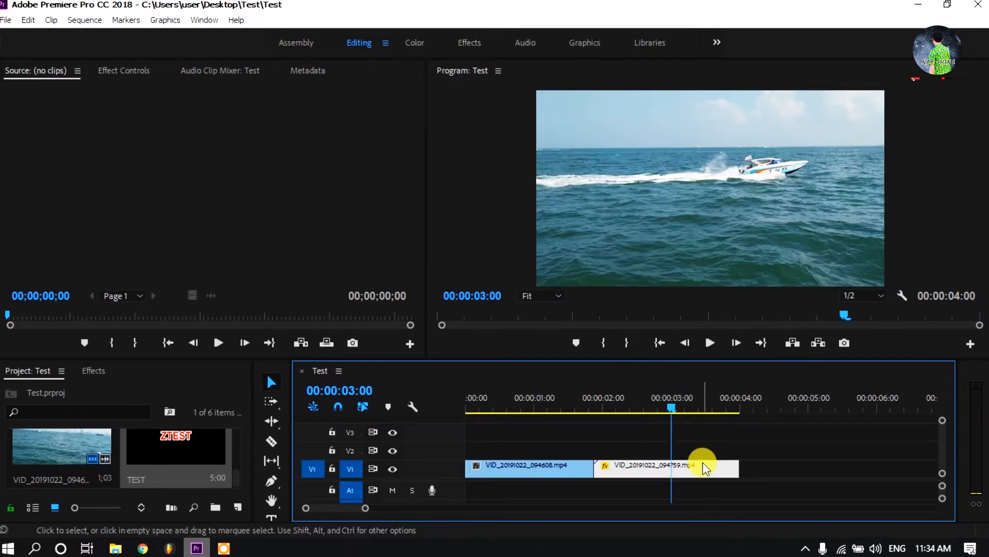
{"action": "right_click", "coordinate": [701, 461]}
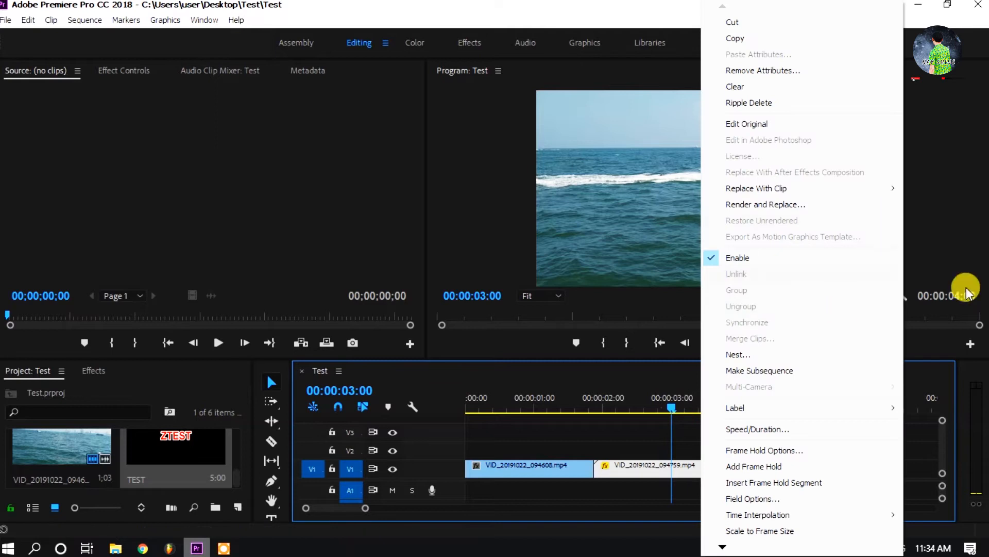
{"action": "left_click", "coordinate": [698, 471]}
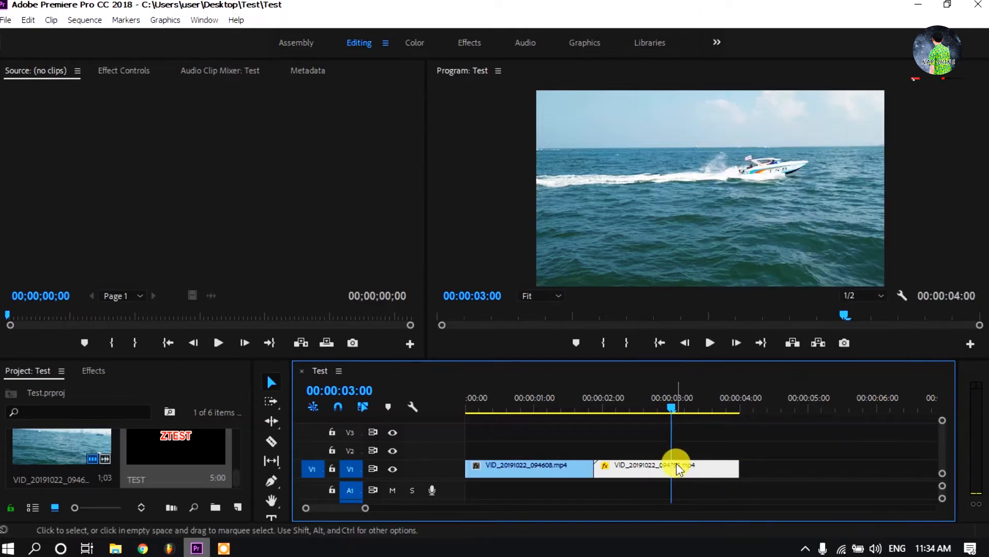
Slow the second clip to 56.38% with the Rate Stretch tool by extending its end to 00:00:05:16
{"action": "key", "text": "r"}
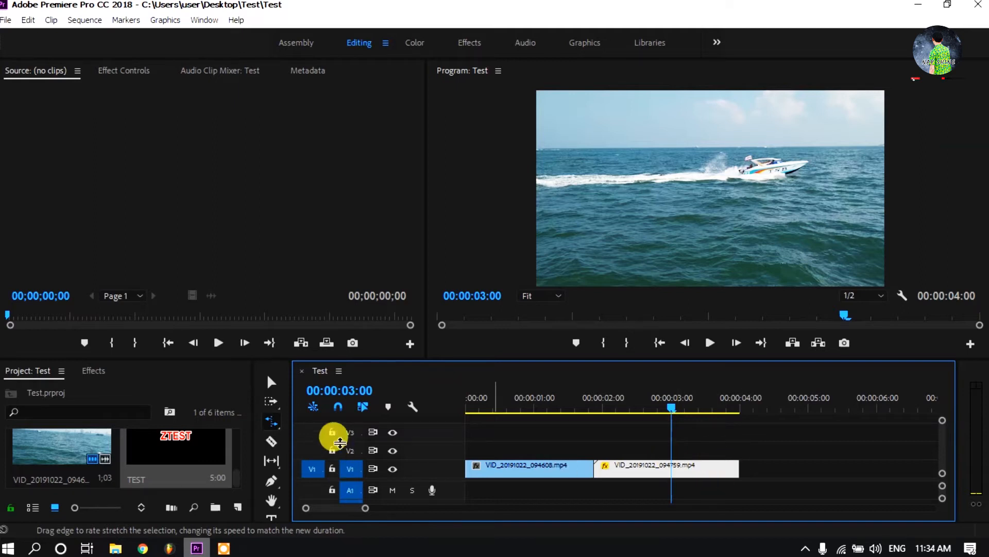
{"action": "left_click", "coordinate": [271, 420]}
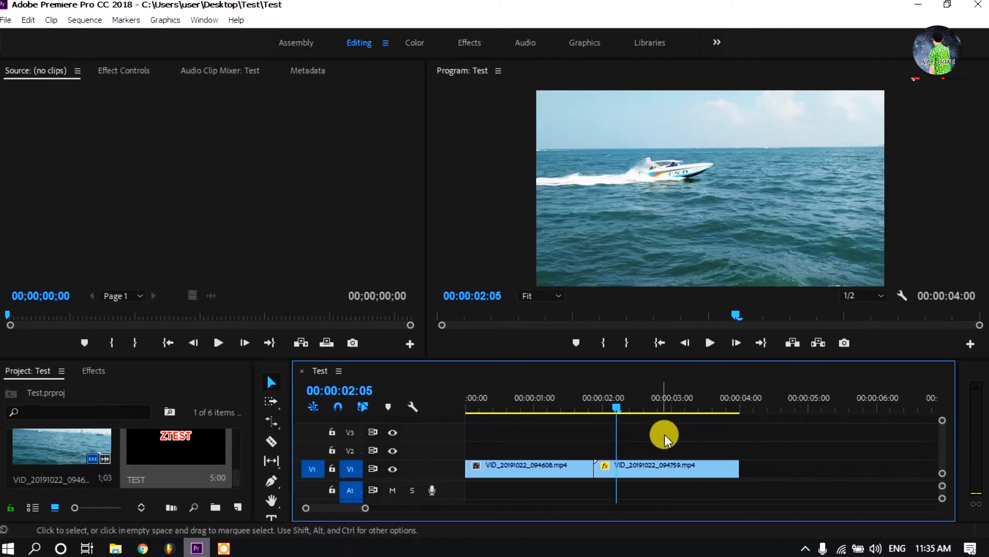
{"action": "key", "text": "r"}
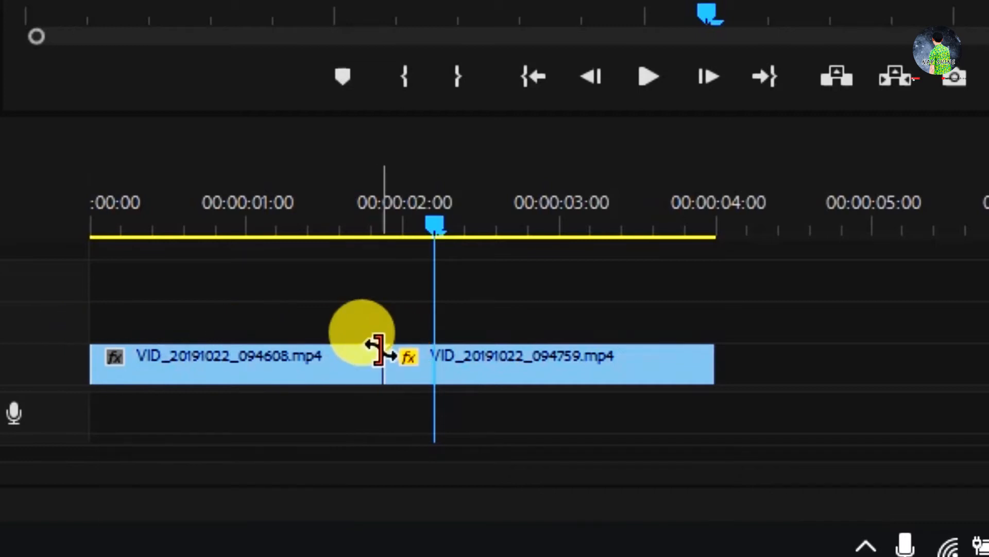
{"action": "left_click", "coordinate": [505, 237]}
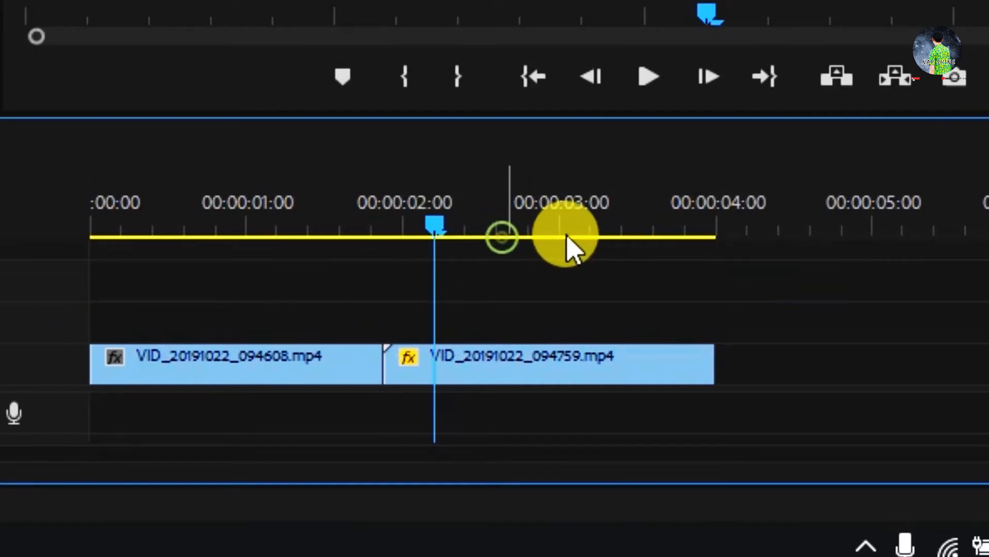
{"action": "left_click_drag", "start_coordinate": [464, 209], "coordinate": [464, 213]}
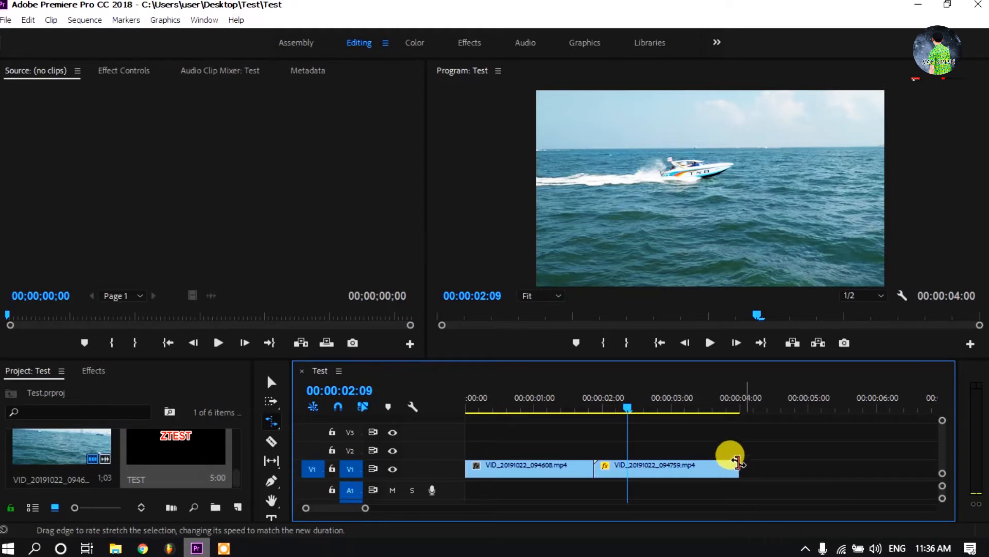
{"action": "left_click", "coordinate": [738, 463]}
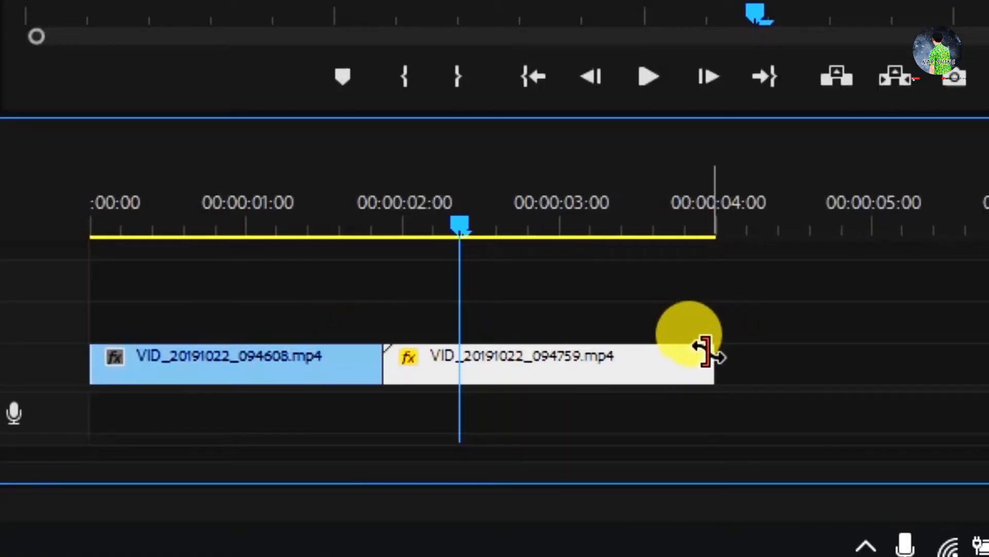
{"action": "left_click_drag", "start_coordinate": [706, 355], "coordinate": [958, 358]}
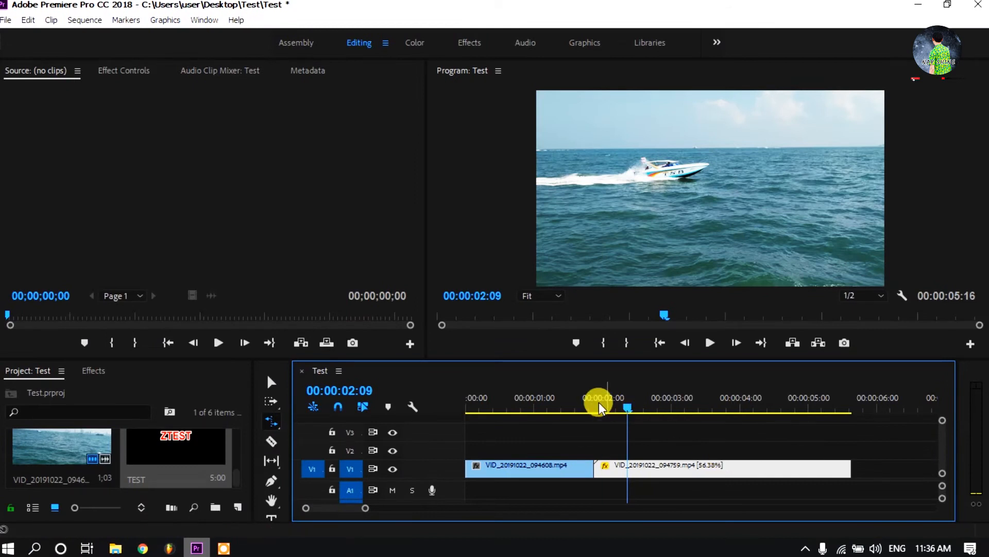
Play the stretched boat clip to check its slow motion and return the playhead to 00:00:01:24
{"action": "left_click", "coordinate": [555, 380]}
{"action": "key", "text": "space"}
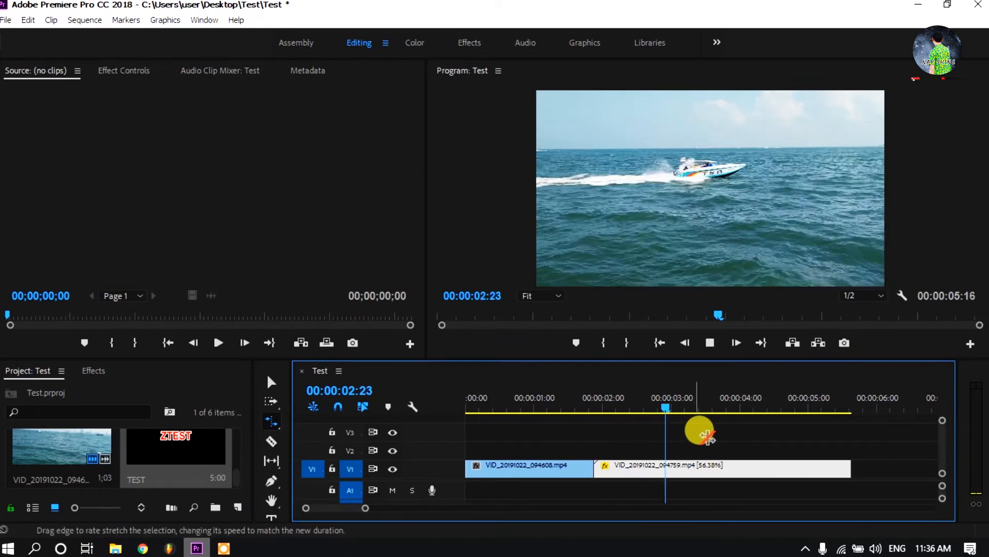
{"action": "left_click_drag", "start_coordinate": [615, 400], "coordinate": [601, 397]}
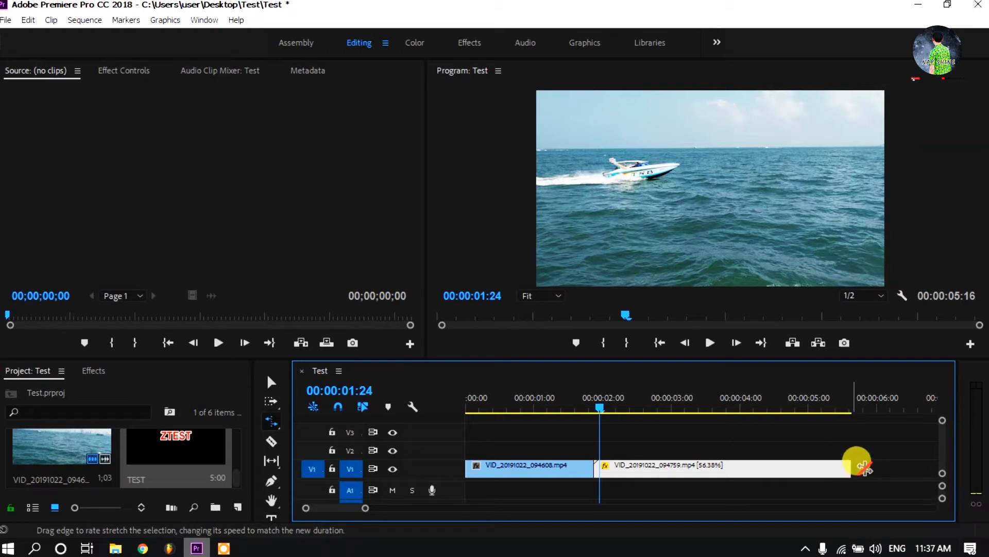
Speed up the second clip by rate-stretching its end back to 00:00:02:16, and play the sequence from the start
{"action": "left_click_drag", "start_coordinate": [849, 466], "coordinate": [642, 463]}
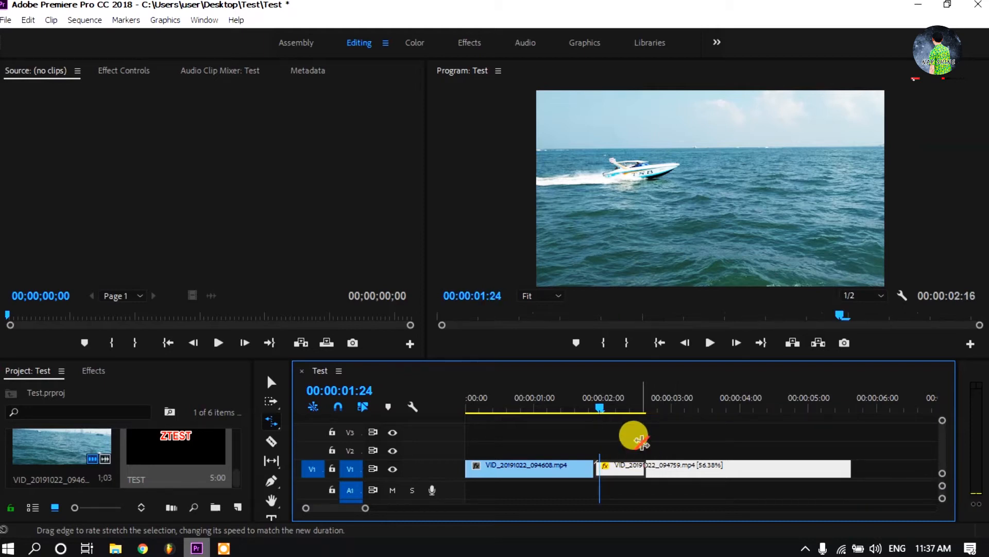
{"action": "left_click_drag", "start_coordinate": [596, 404], "coordinate": [467, 397]}
{"action": "key", "text": "space"}
{"action": "key", "text": "space"}
Speed up the first clip by rate-stretching its end back to about 00:00:00:17, and replay it from the start
{"action": "left_click", "coordinate": [591, 463]}
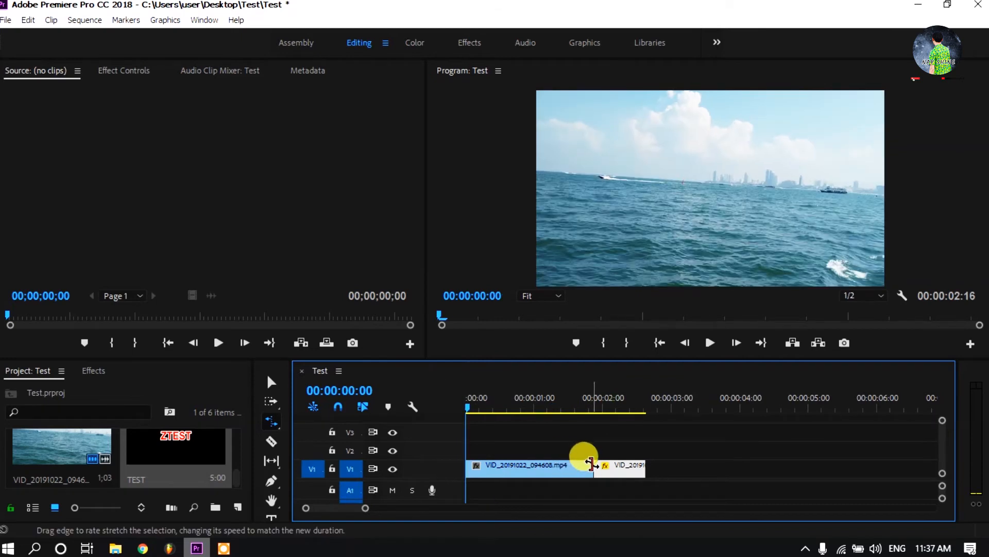
{"action": "left_click_drag", "start_coordinate": [592, 466], "coordinate": [513, 461]}
{"action": "key", "text": "space"}
{"action": "left_click_drag", "start_coordinate": [503, 402], "coordinate": [445, 402]}
{"action": "key", "text": "space"}
{"action": "key", "text": "Home"}
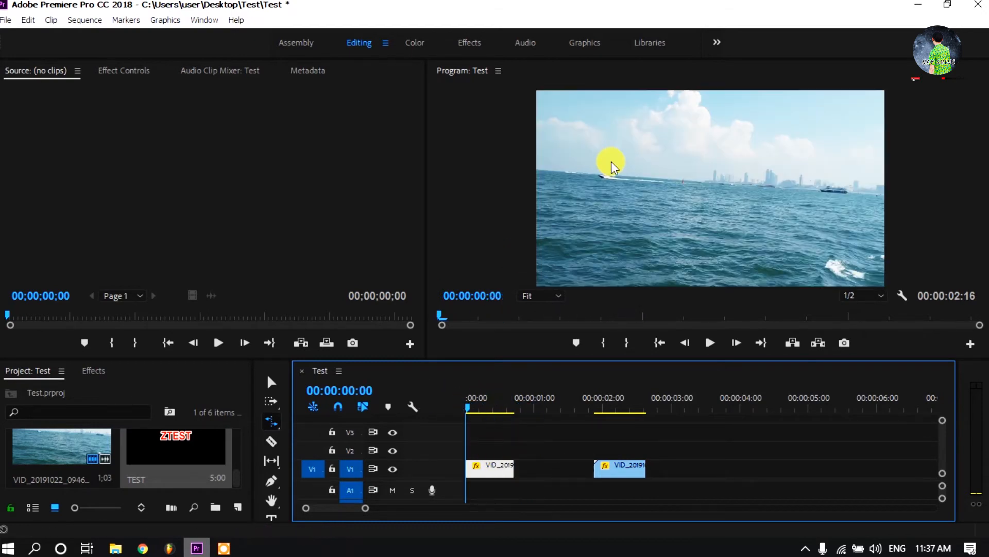
{"action": "key", "text": "space"}
{"action": "left_click_drag", "start_coordinate": [516, 400], "coordinate": [466, 407]}
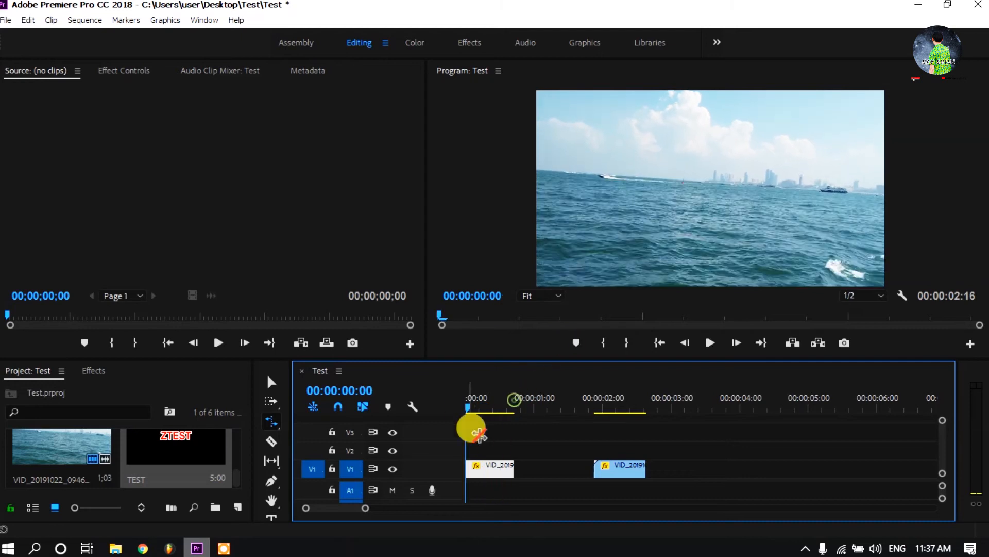
Slow the first clip by rate-stretching its end out to about 00:00:01:14, and play it from the start
{"action": "left_click_drag", "start_coordinate": [512, 466], "coordinate": [542, 466]}
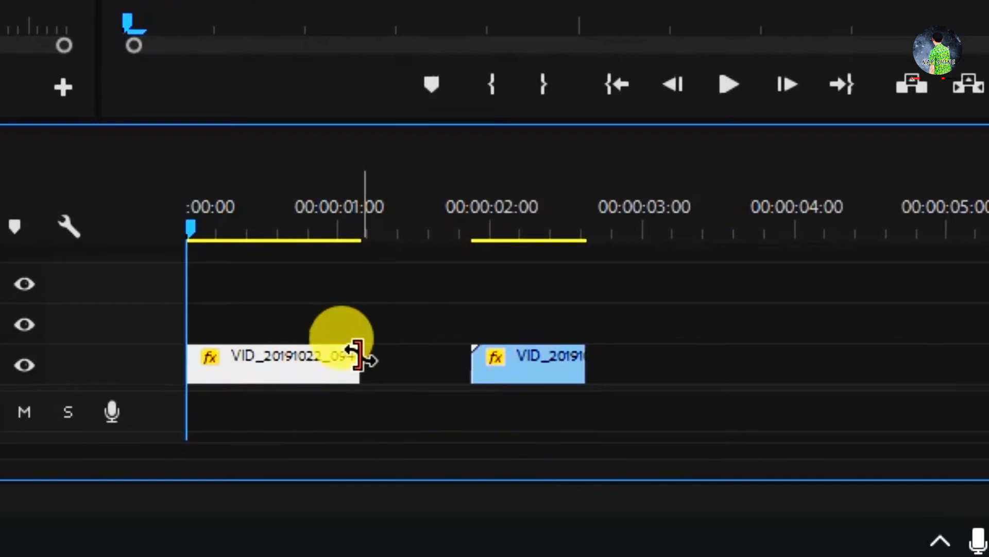
{"action": "left_click_drag", "start_coordinate": [359, 354], "coordinate": [420, 361]}
{"action": "left_click_drag", "start_coordinate": [292, 203], "coordinate": [181, 236]}
{"action": "key", "text": "space"}
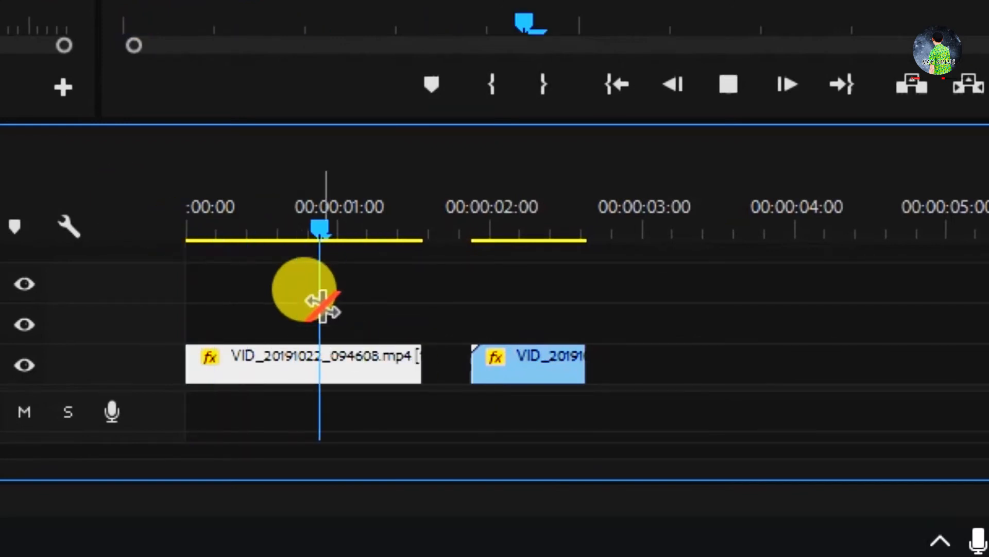
{"action": "key", "text": "space"}
Speed up the first clip by rate-stretching its end back to 00:00:00:15, and play it from the start
{"action": "left_click_drag", "start_coordinate": [421, 363], "coordinate": [350, 364]}
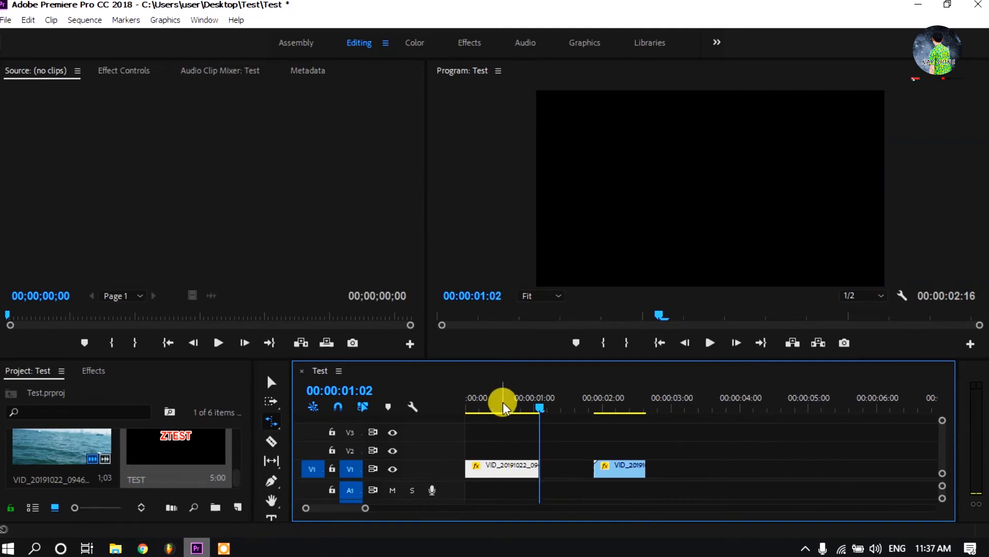
{"action": "left_click_drag", "start_coordinate": [504, 405], "coordinate": [414, 398]}
{"action": "left_click", "coordinate": [506, 443]}
{"action": "key", "text": "space"}
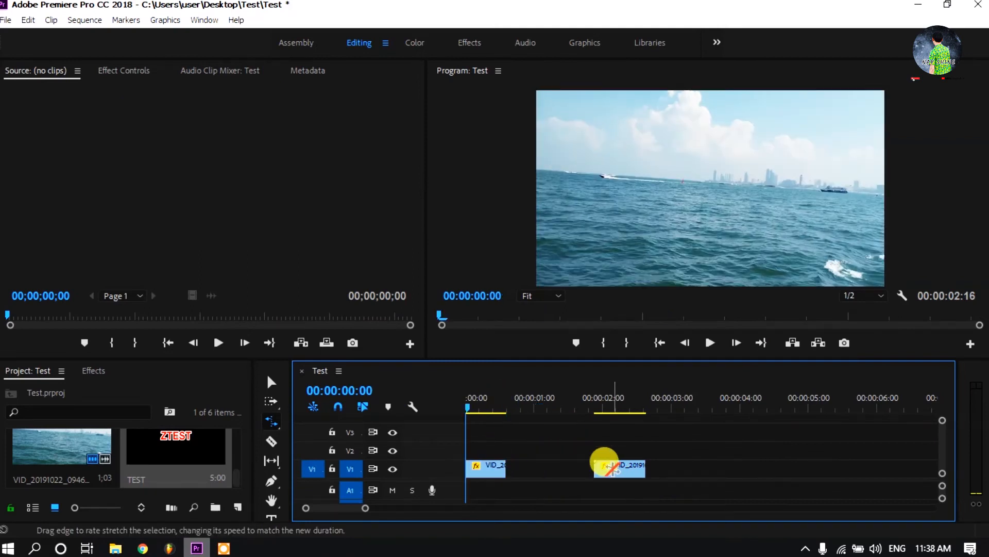
Close the gap between the two clips with Ripple Delete and return the playhead to the sequence start
{"action": "left_click", "coordinate": [614, 469]}
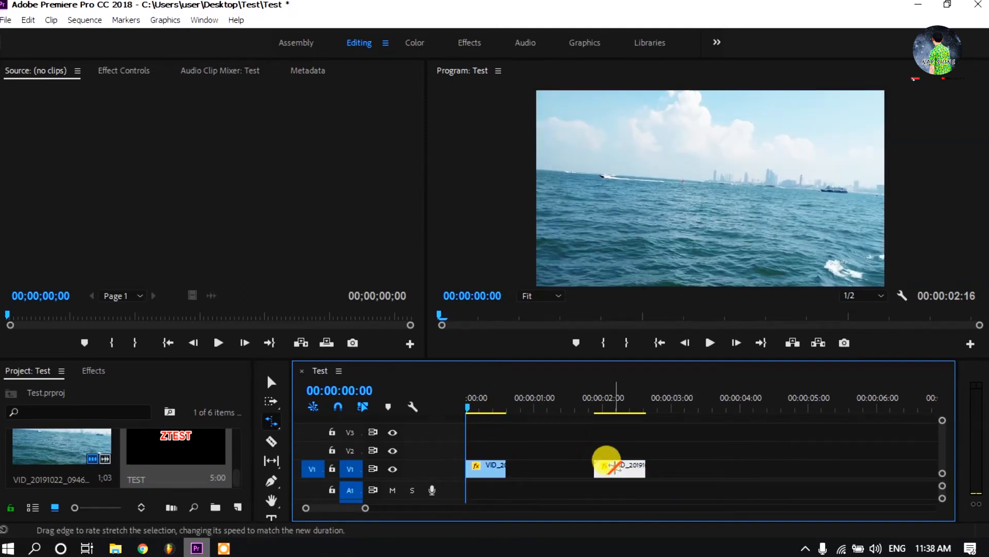
{"action": "left_click", "coordinate": [272, 381]}
{"action": "mouse_move", "coordinate": [611, 471]}
{"action": "left_mouse_down"}
{"action": "mouse_move", "coordinate": [540, 471]}
{"action": "mouse_move", "coordinate": [625, 471]}
{"action": "left_mouse_up"}
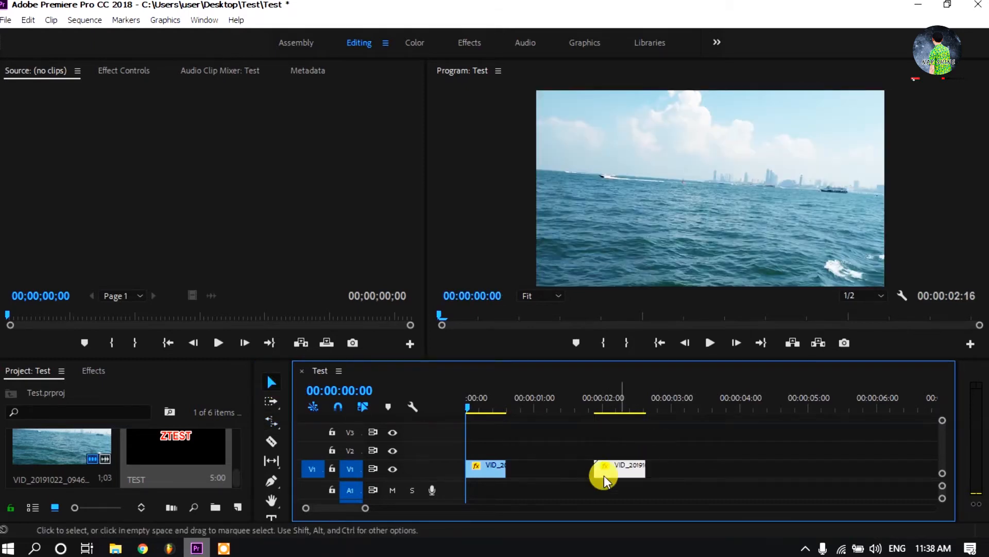
{"action": "left_click", "coordinate": [539, 469]}
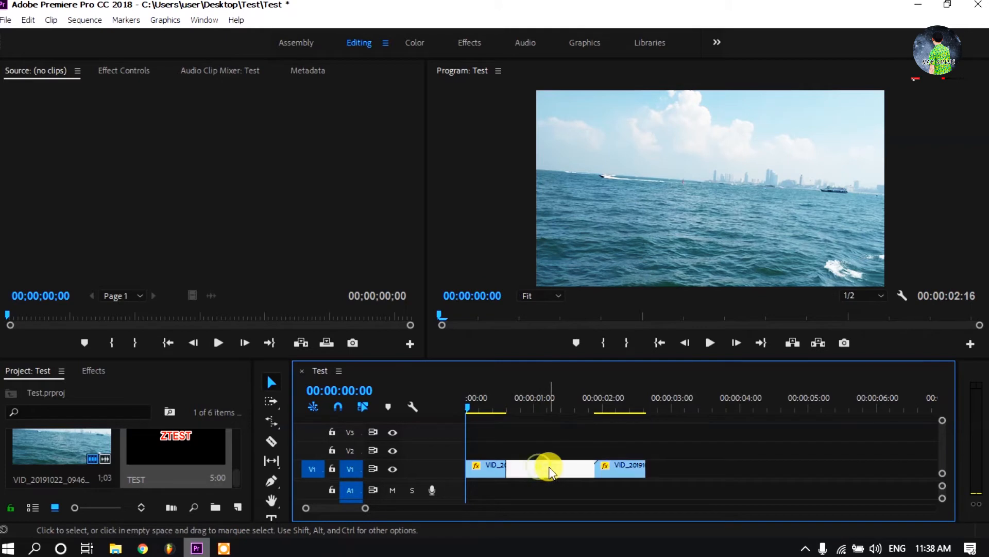
{"action": "left_click", "coordinate": [545, 468]}
{"action": "right_click", "coordinate": [545, 467]}
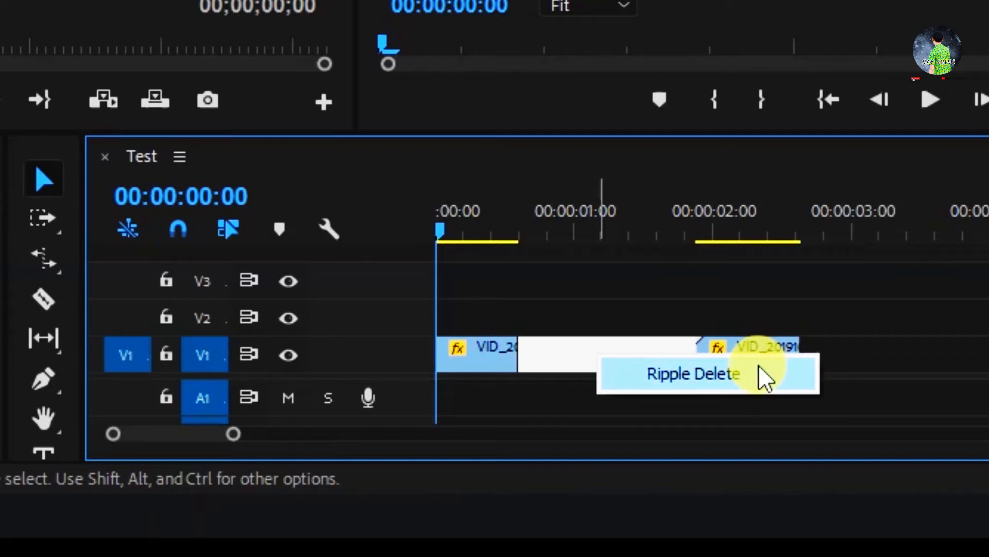
{"action": "left_click", "coordinate": [762, 375]}
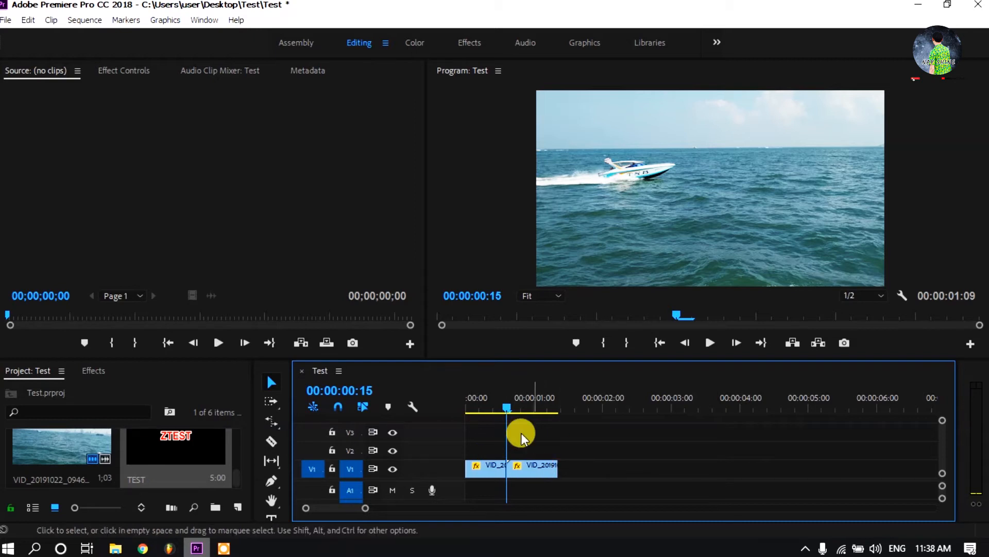
{"action": "key", "text": "Home"}
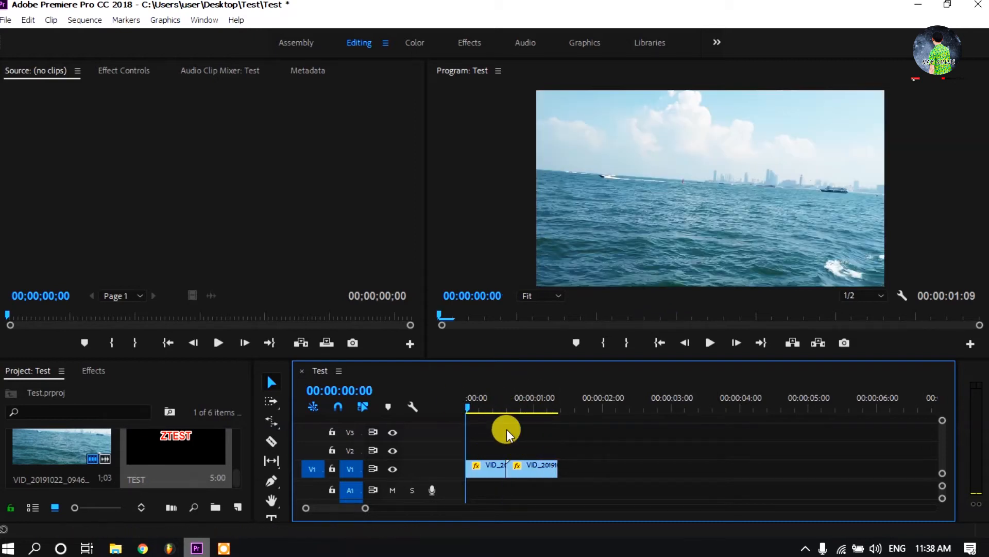
Expand video track V1 so both clips show taller with thumbnails in the enlarged timeline
{"action": "key", "text": "equal"}
{"action": "key", "text": "equal"}
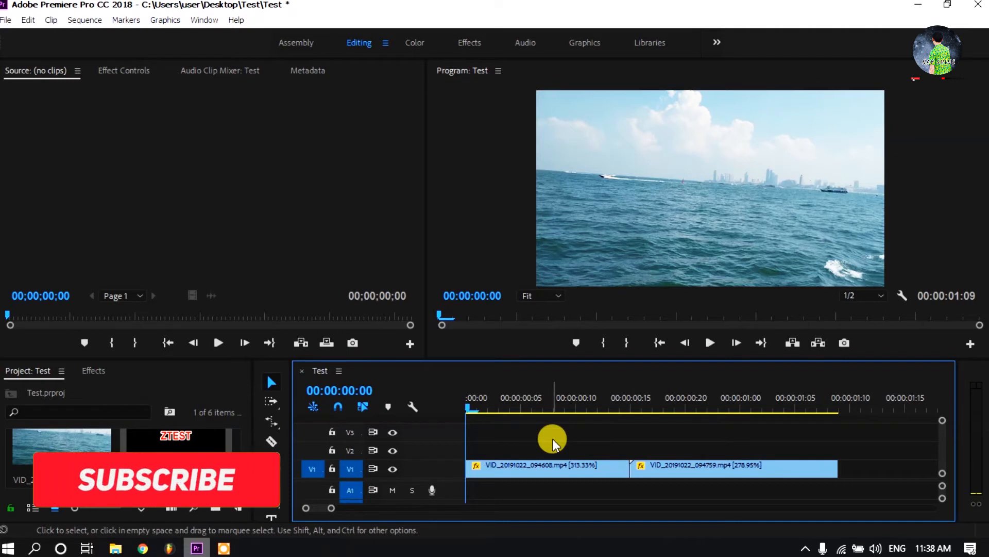
{"action": "scroll", "coordinate": [508, 452], "scroll_direction": "up", "scroll_amount": 1}
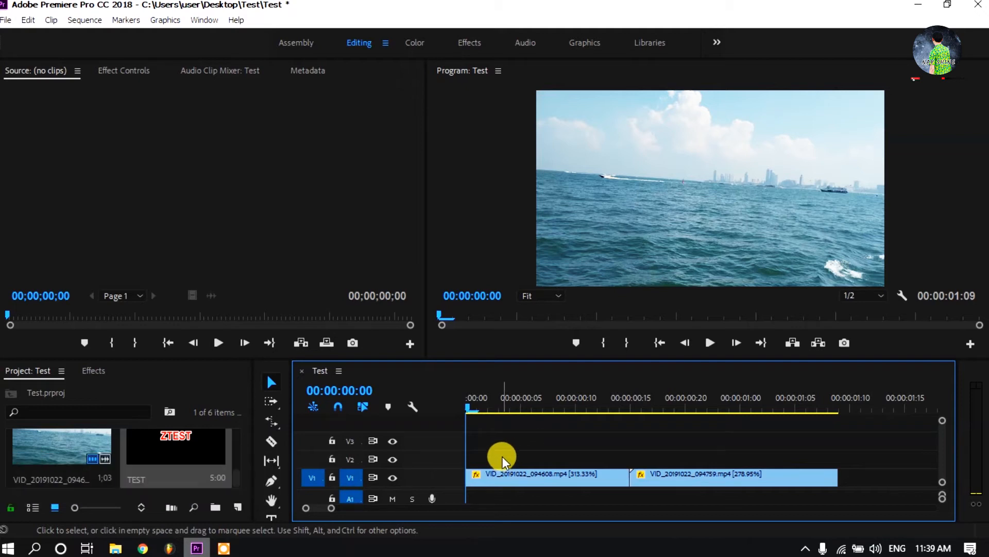
{"action": "double_click", "coordinate": [446, 477]}
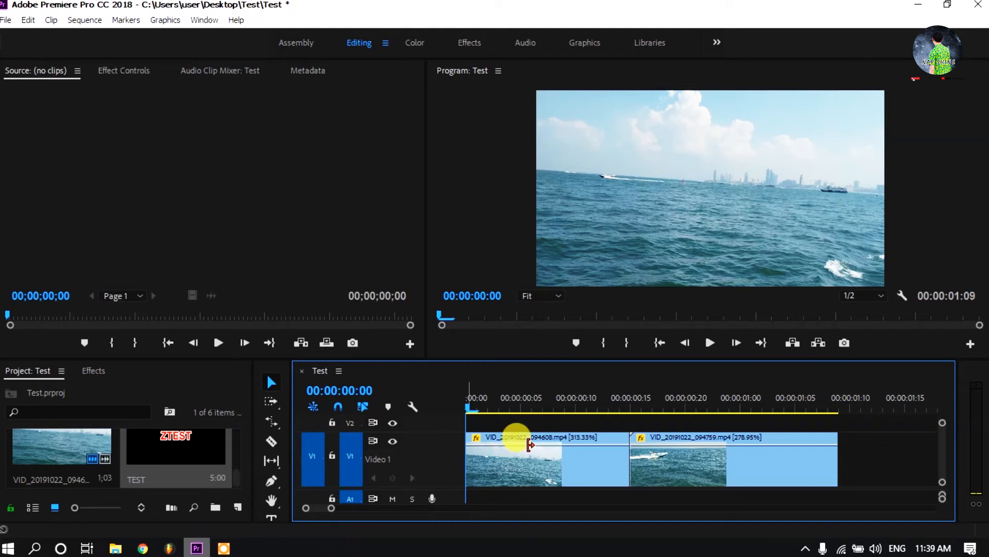
Show the Time Remapping Speed keyframe line on the second clip, VID_20191022_094759.mp4
{"action": "left_click", "coordinate": [510, 465]}
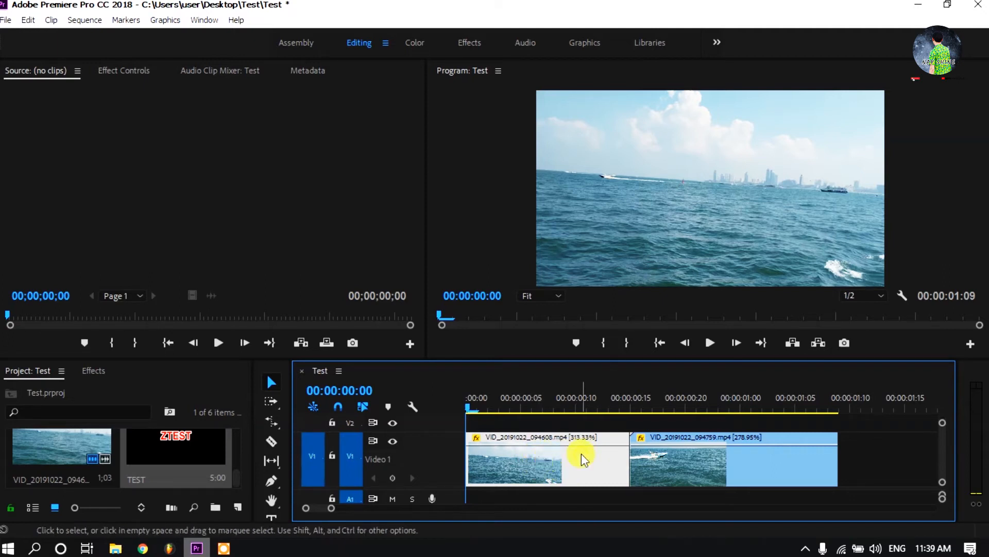
{"action": "left_click", "coordinate": [718, 459]}
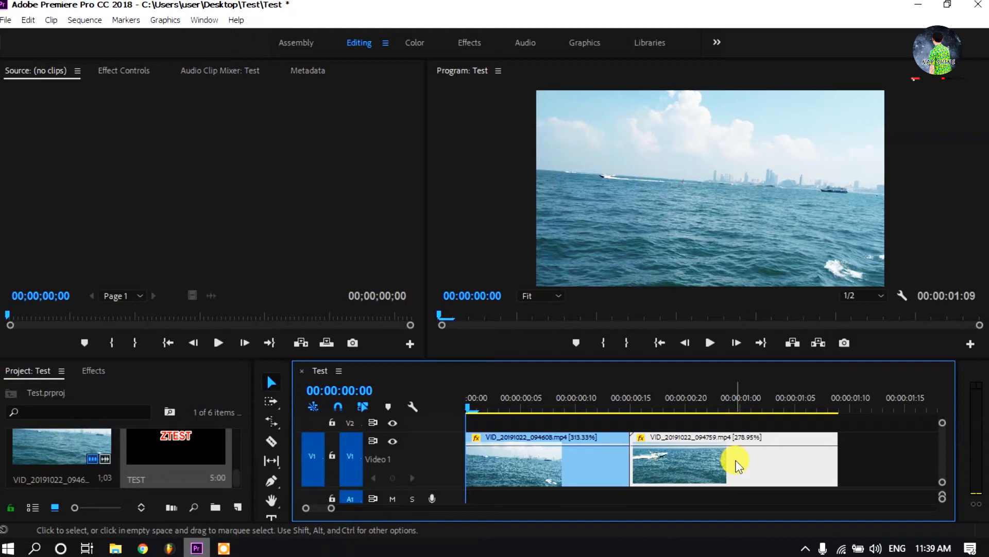
{"action": "right_click", "coordinate": [738, 465]}
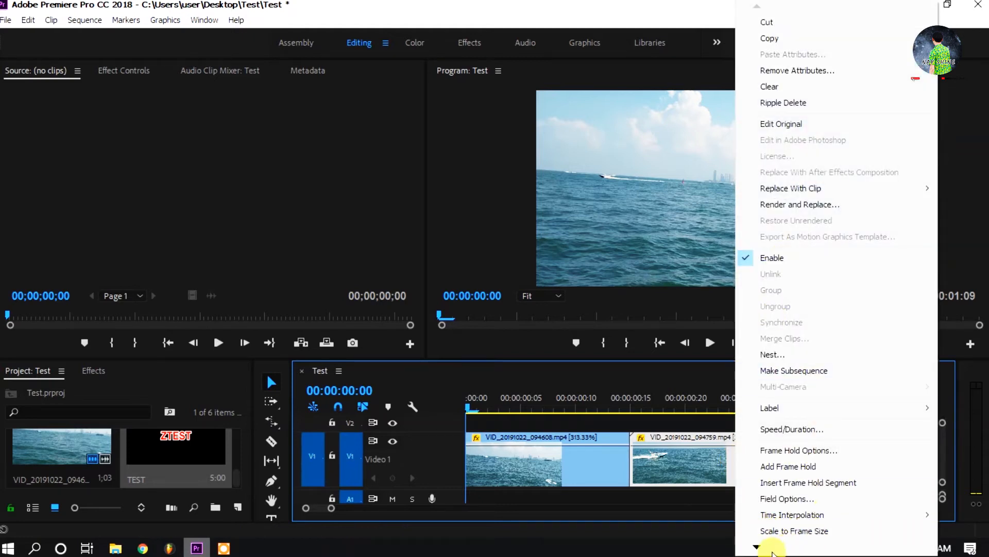
{"action": "mouse_move", "coordinate": [762, 550]}
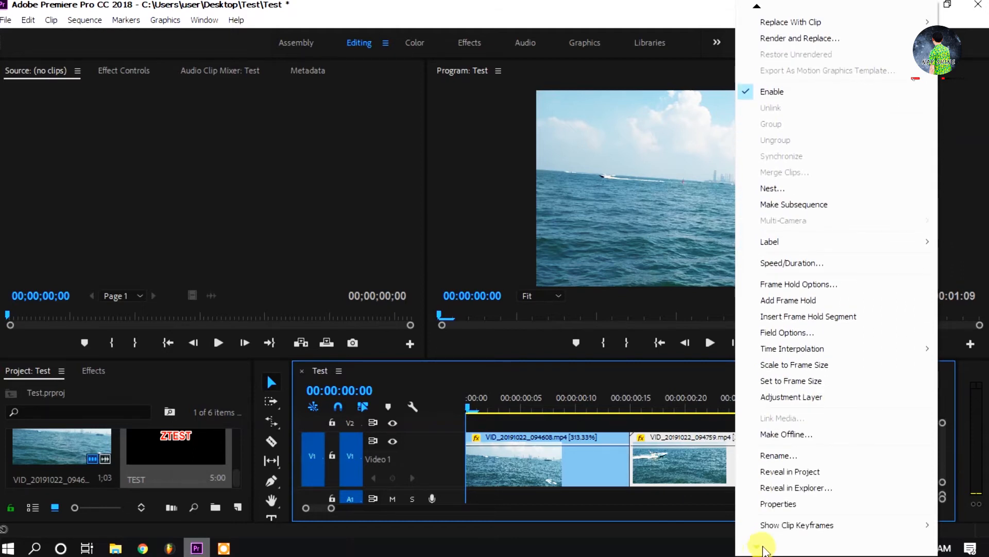
{"action": "mouse_move", "coordinate": [823, 526]}
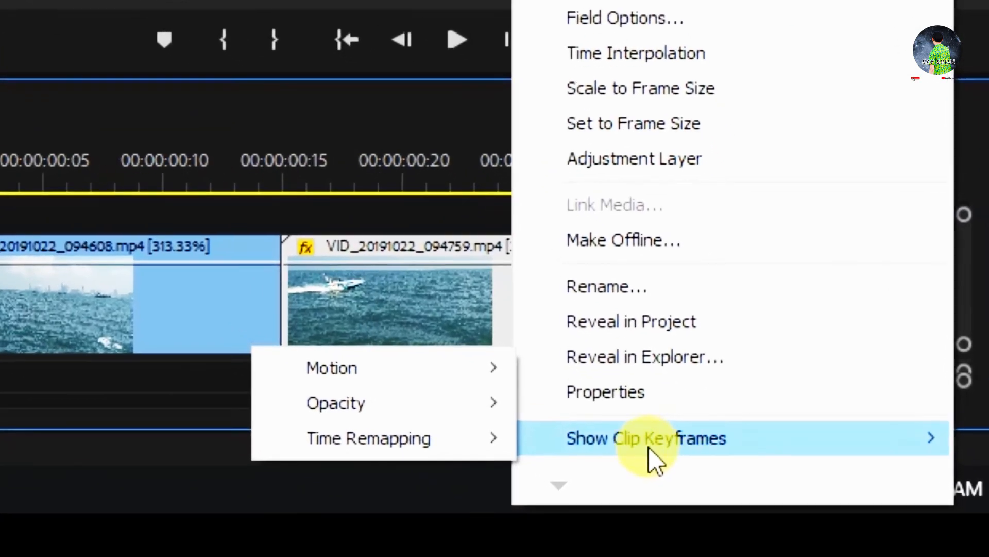
{"action": "mouse_move", "coordinate": [432, 391]}
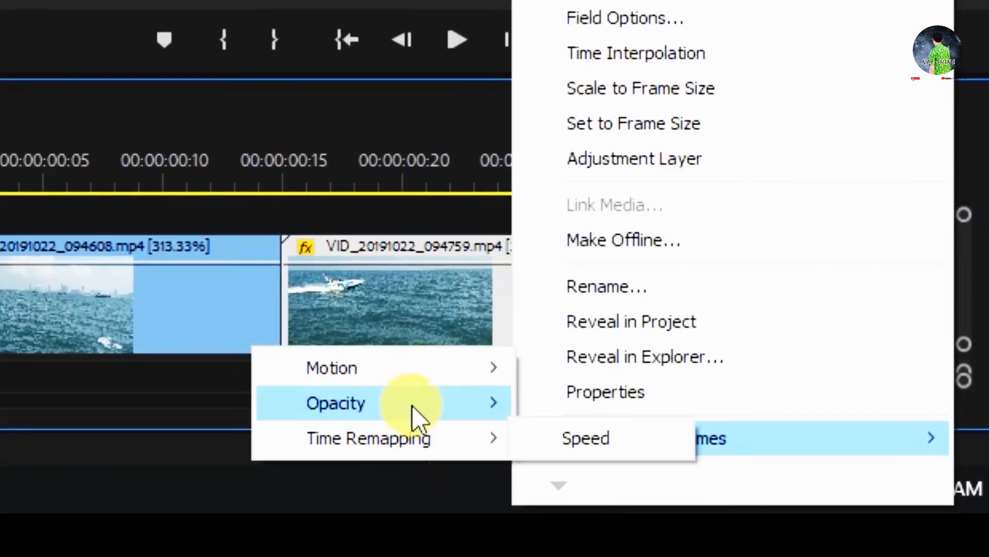
{"action": "mouse_move", "coordinate": [429, 441]}
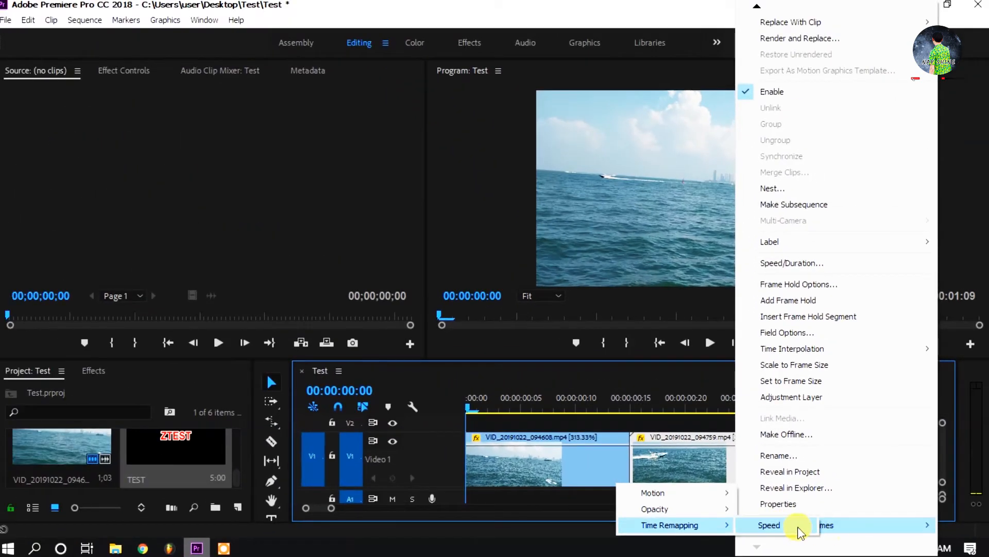
{"action": "left_click", "coordinate": [800, 532]}
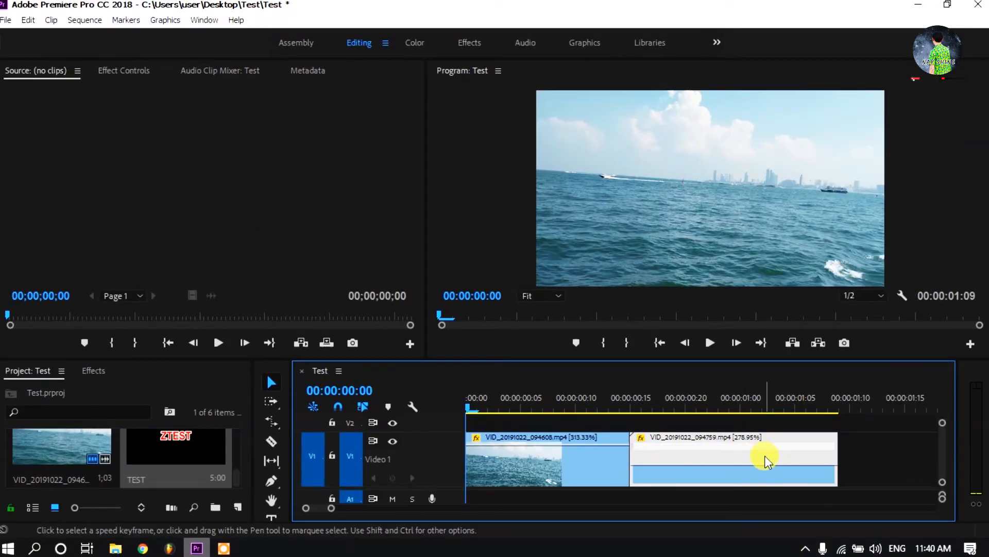
{"action": "left_click", "coordinate": [594, 462]}
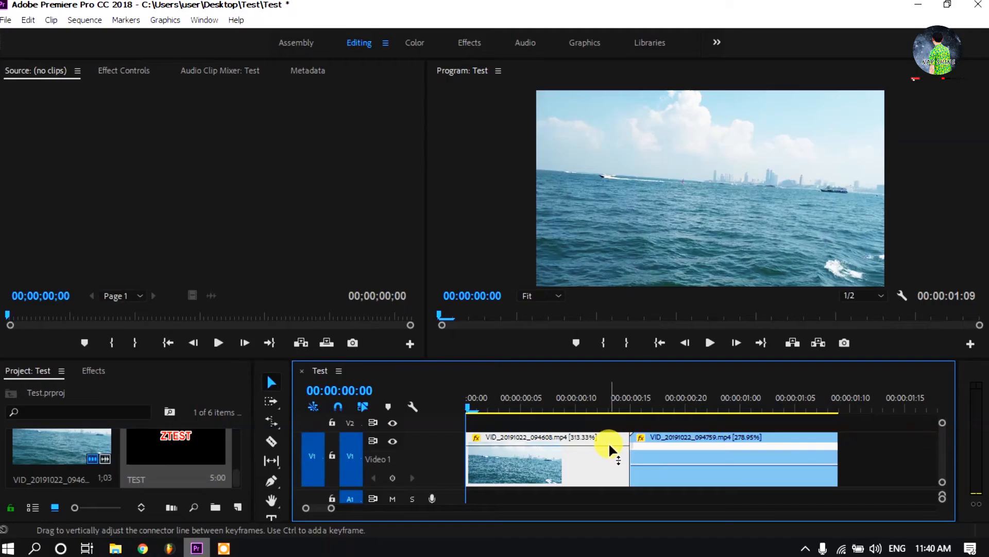
{"action": "left_click", "coordinate": [694, 462]}
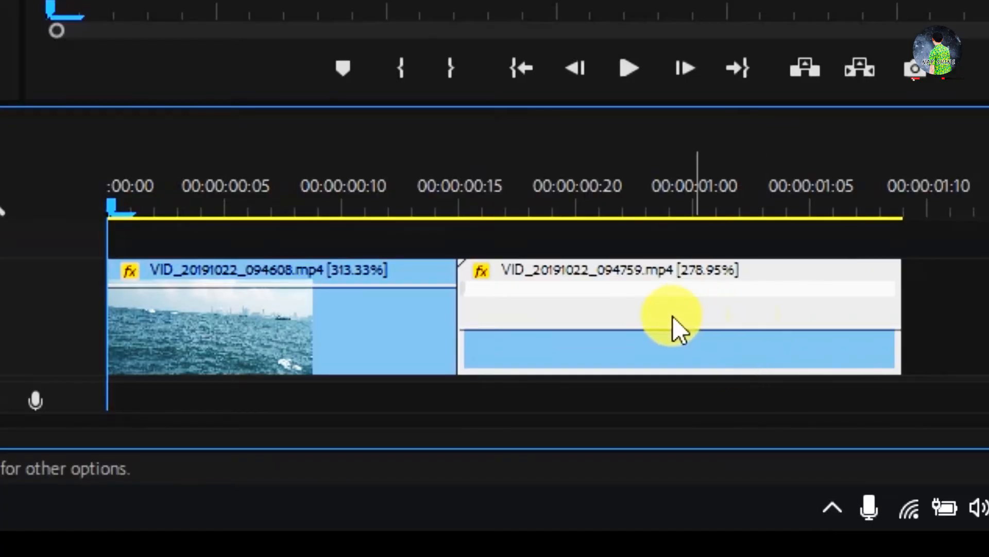
{"action": "left_click", "coordinate": [762, 465]}
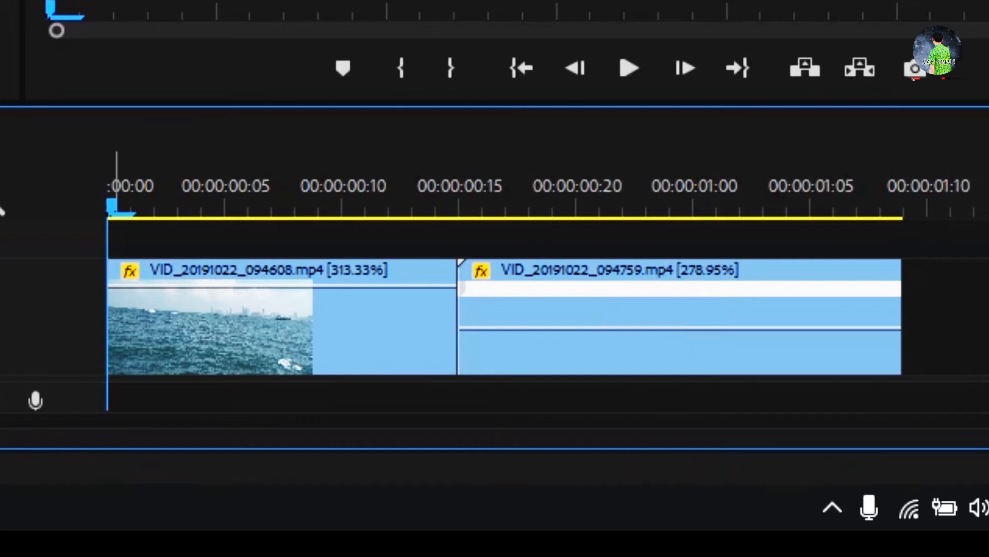
Add a speed keyframe with the Pen tool on the second clip's speed line at 00:00:00:23
{"action": "left_click", "coordinate": [174, 358]}
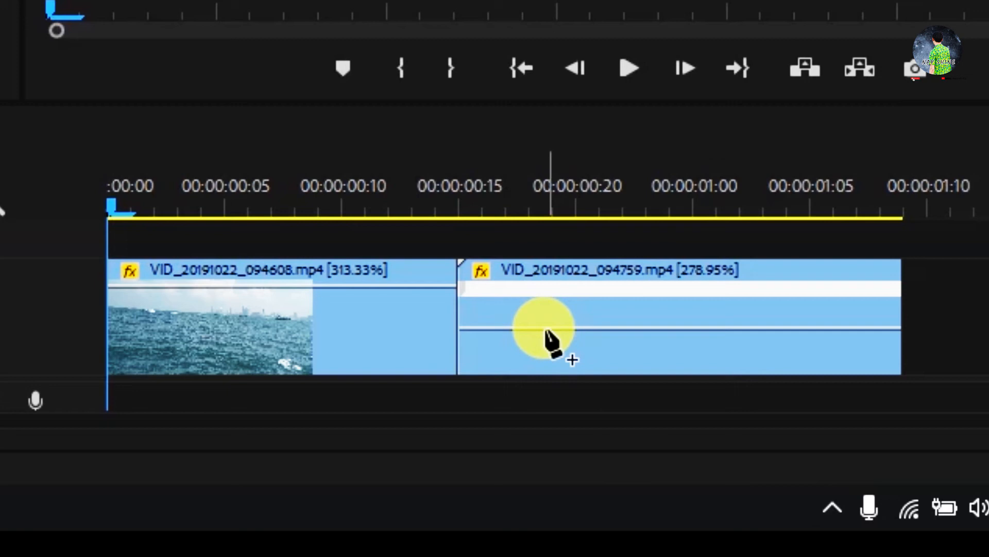
{"action": "left_click_drag", "start_coordinate": [478, 197], "coordinate": [666, 211]}
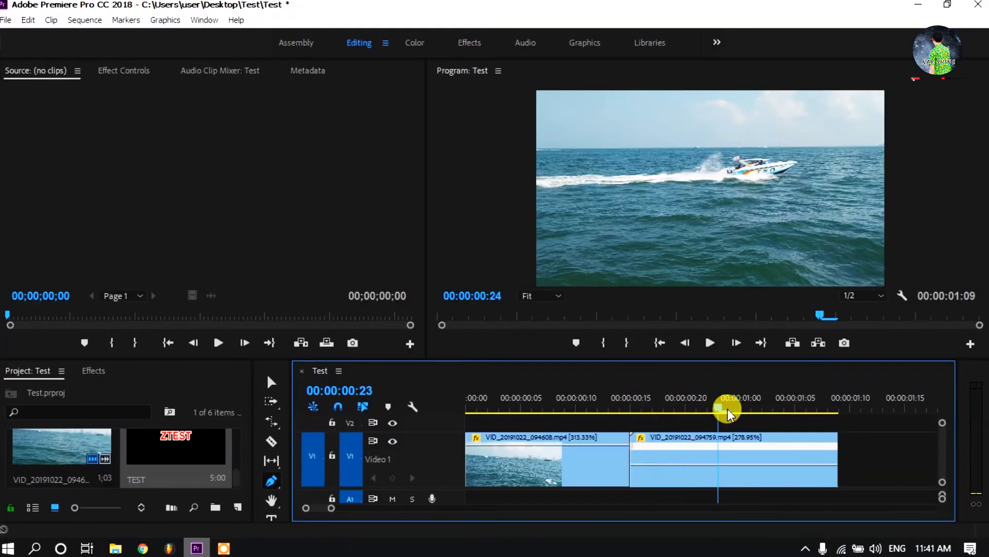
{"action": "left_click_drag", "start_coordinate": [728, 409], "coordinate": [724, 411]}
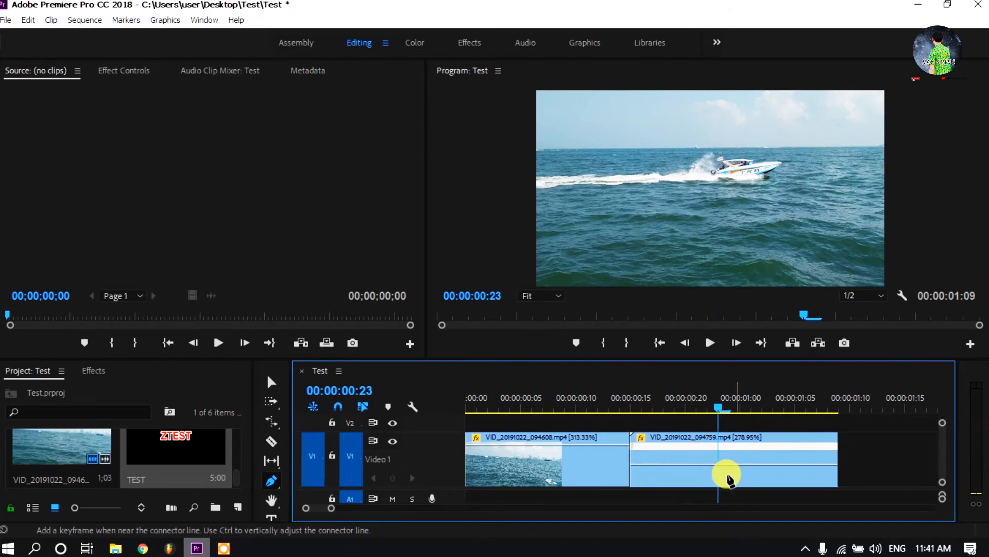
{"action": "key", "text": "Right"}
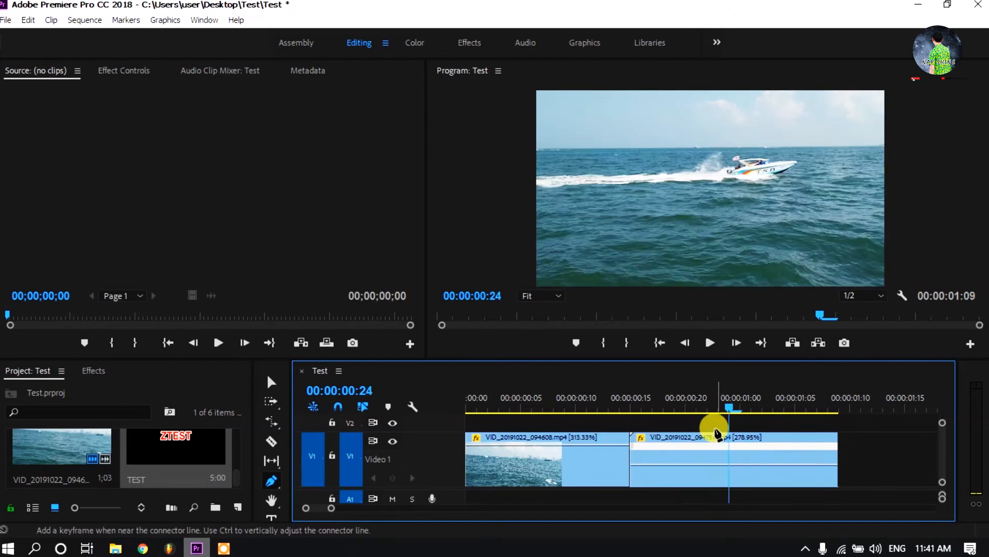
{"action": "left_click_drag", "start_coordinate": [710, 409], "coordinate": [718, 412]}
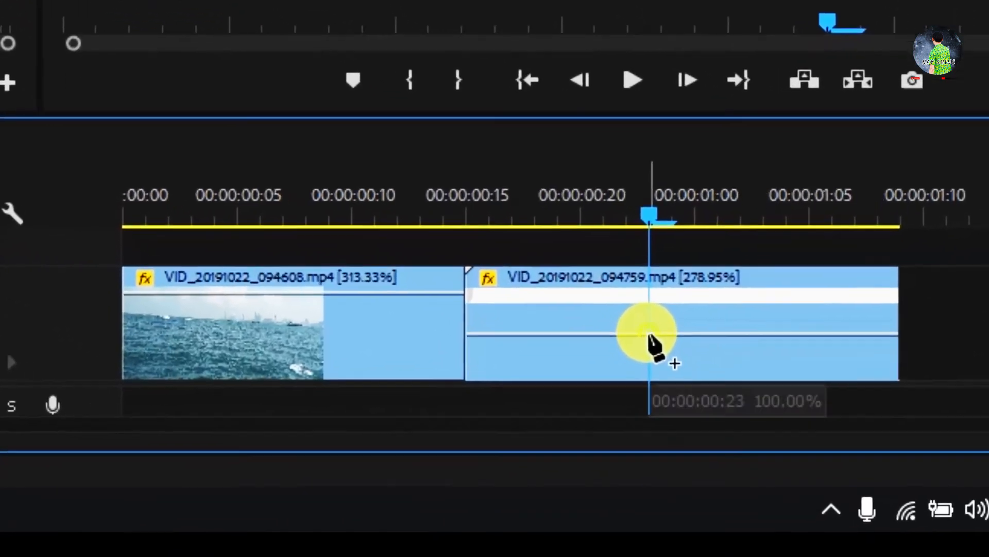
{"action": "left_click", "coordinate": [649, 335]}
Move the playhead to 00:00:00:19 and raise the speed of the second clip's section before the keyframe to 191%
{"action": "left_click_drag", "start_coordinate": [648, 212], "coordinate": [555, 212]}
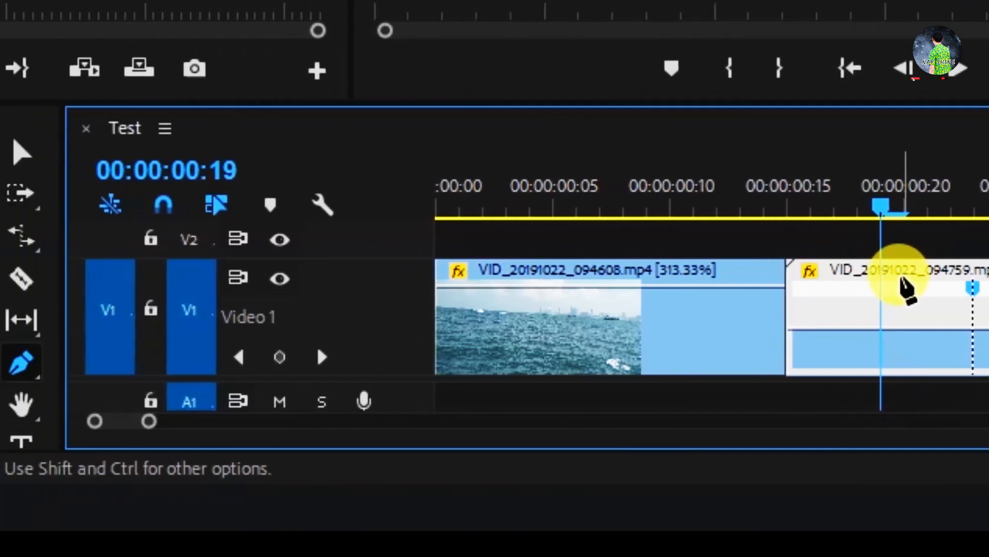
{"action": "key", "text": "v"}
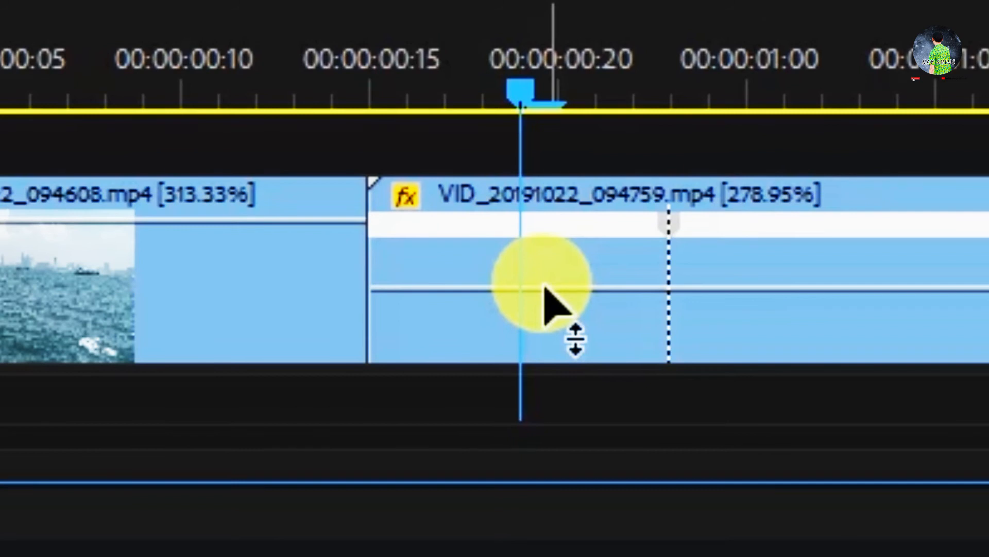
{"action": "left_click_drag", "start_coordinate": [545, 287], "coordinate": [637, 330]}
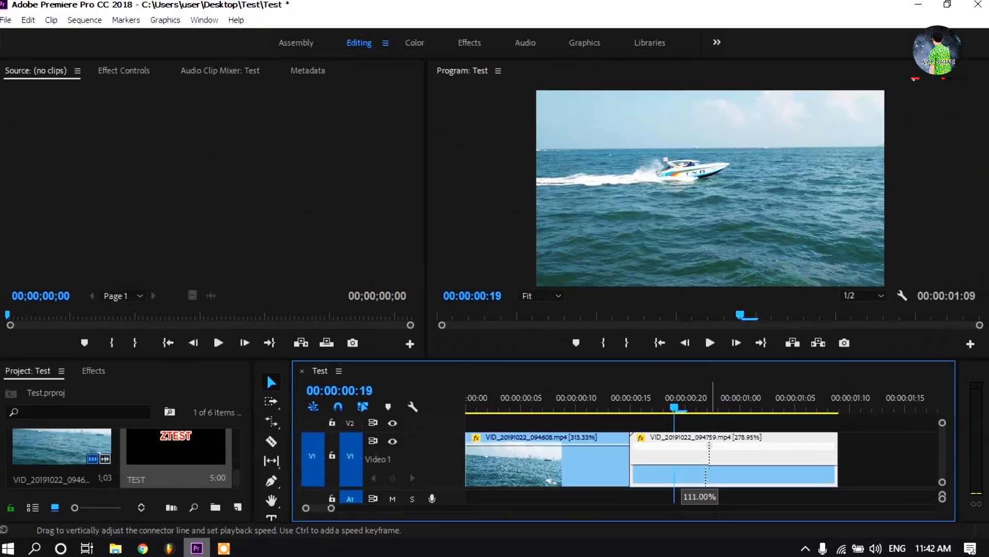
{"action": "left_click_drag", "start_coordinate": [699, 464], "coordinate": [698, 464]}
Play the second clip repeatedly from its start at 00:00:00:15 to review the sped-up section
{"action": "left_click", "coordinate": [631, 403]}
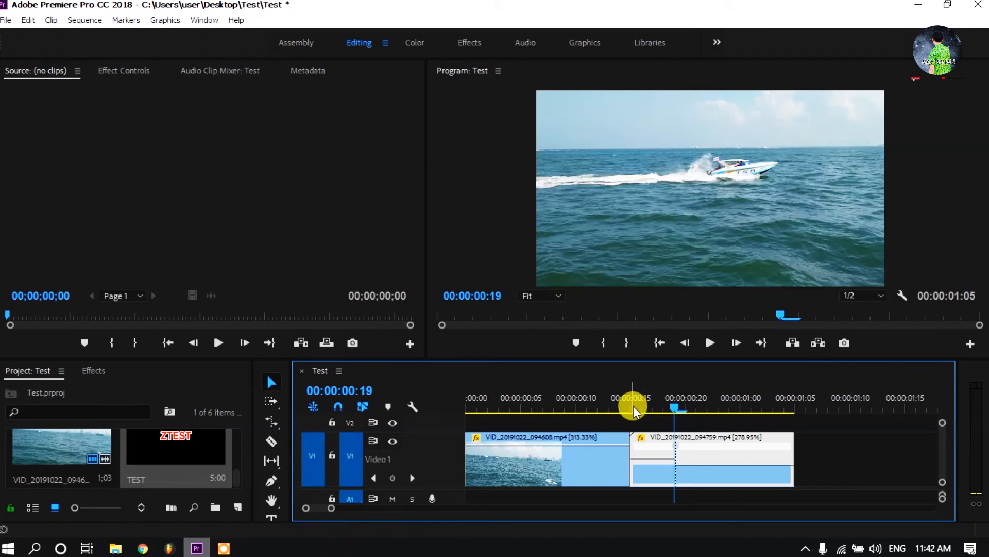
{"action": "key", "text": "space"}
{"action": "left_click", "coordinate": [635, 402]}
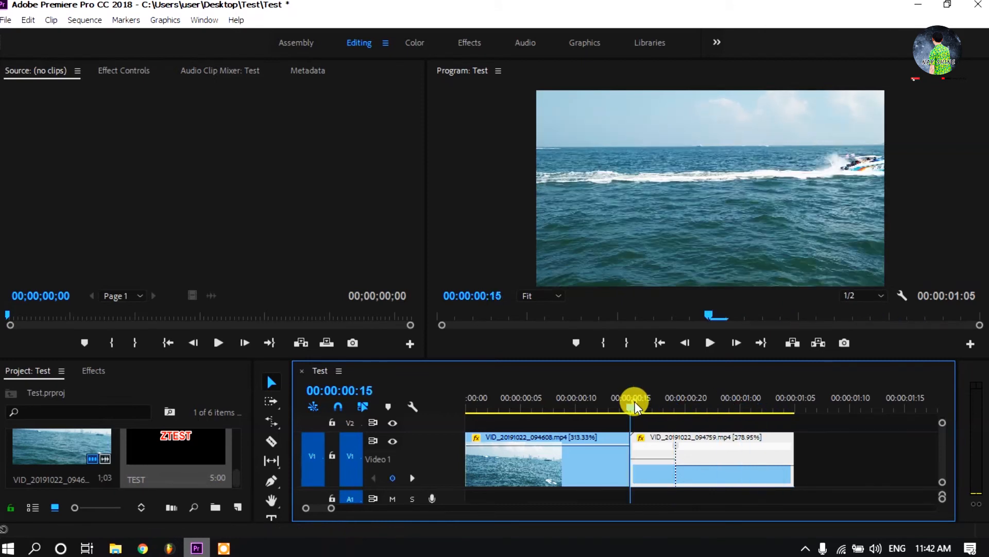
{"action": "left_click", "coordinate": [634, 405]}
{"action": "key", "text": "space"}
{"action": "key", "text": "space"}
{"action": "left_click", "coordinate": [625, 407]}
{"action": "key", "text": "space"}
{"action": "left_click", "coordinate": [631, 406]}
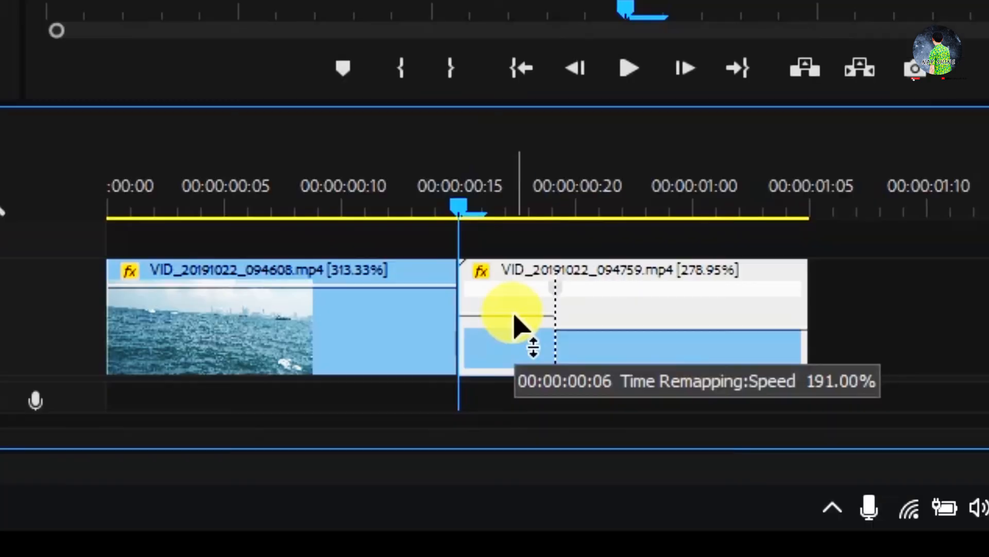
Lower the speed of the second clip's section before the keyframe to about 56% and play it from 00:00:00:15
{"action": "left_click_drag", "start_coordinate": [514, 320], "coordinate": [515, 376]}
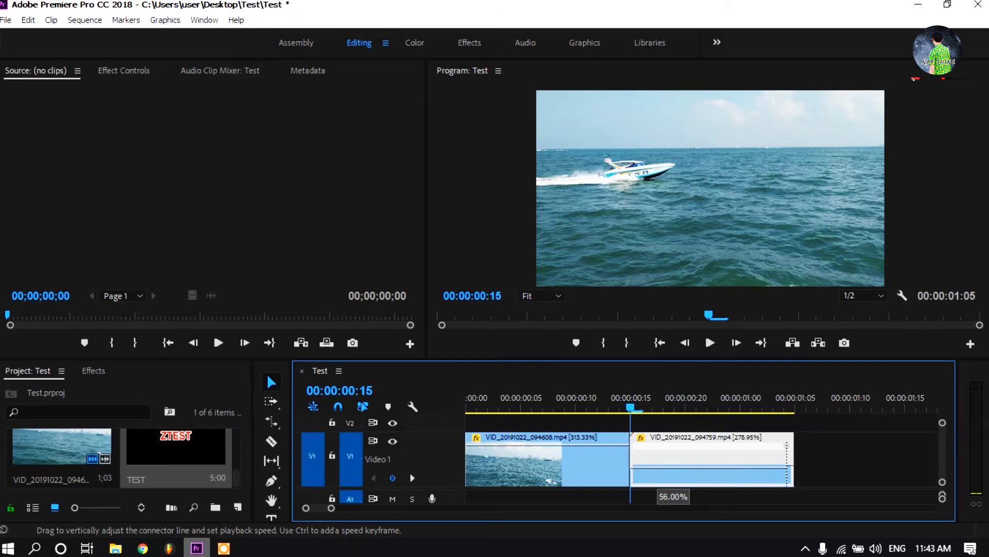
{"action": "left_click_drag", "start_coordinate": [665, 487], "coordinate": [664, 490]}
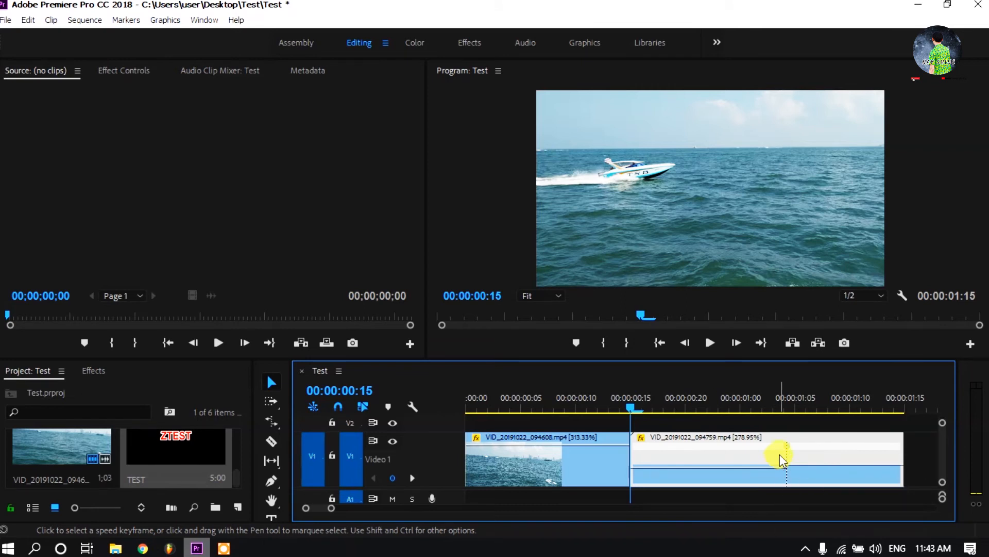
{"action": "key", "text": "space"}
{"action": "key", "text": "space"}
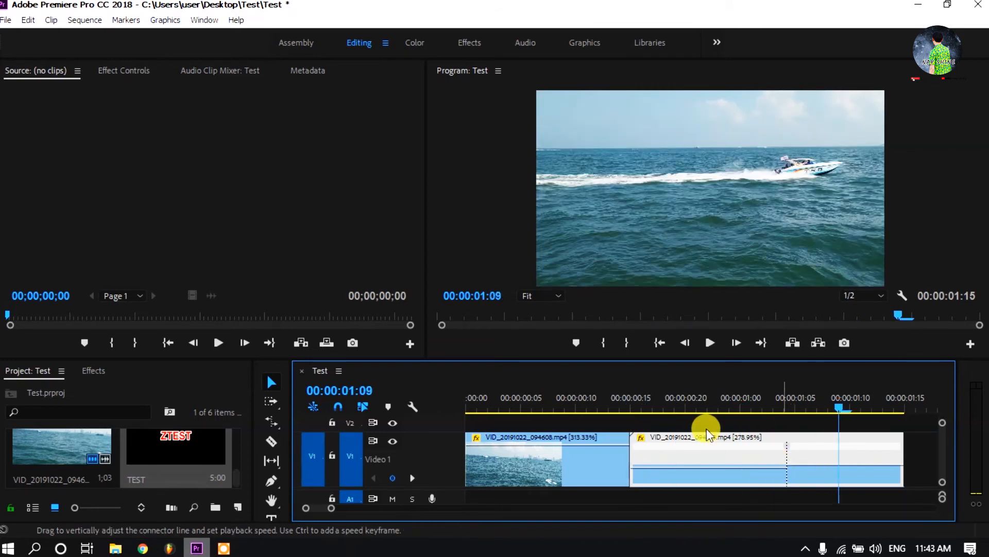
{"action": "left_click", "coordinate": [637, 405]}
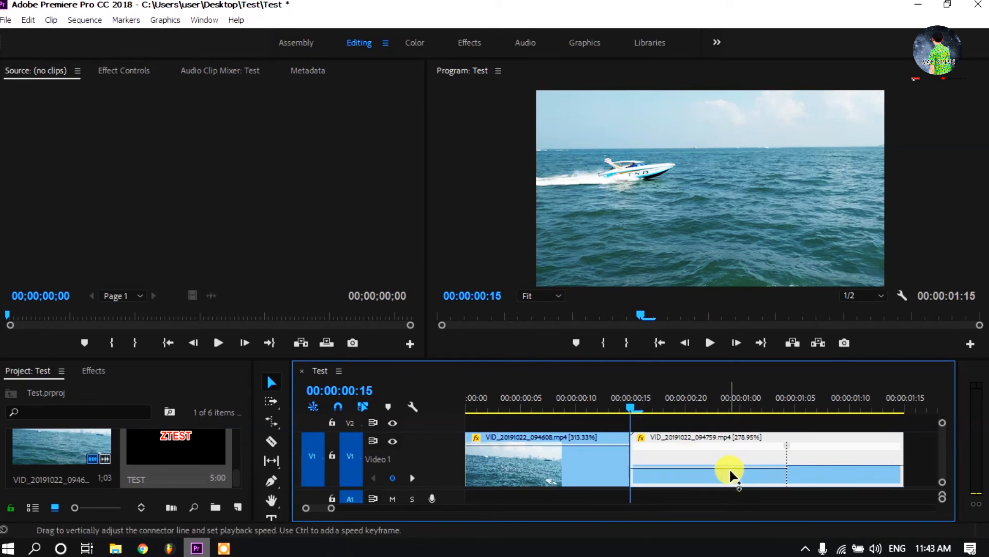
Slow the second clip's section before the keyframe slightly further, so the sequence ends at 00:00:01:16
{"action": "left_click_drag", "start_coordinate": [727, 466], "coordinate": [728, 471]}
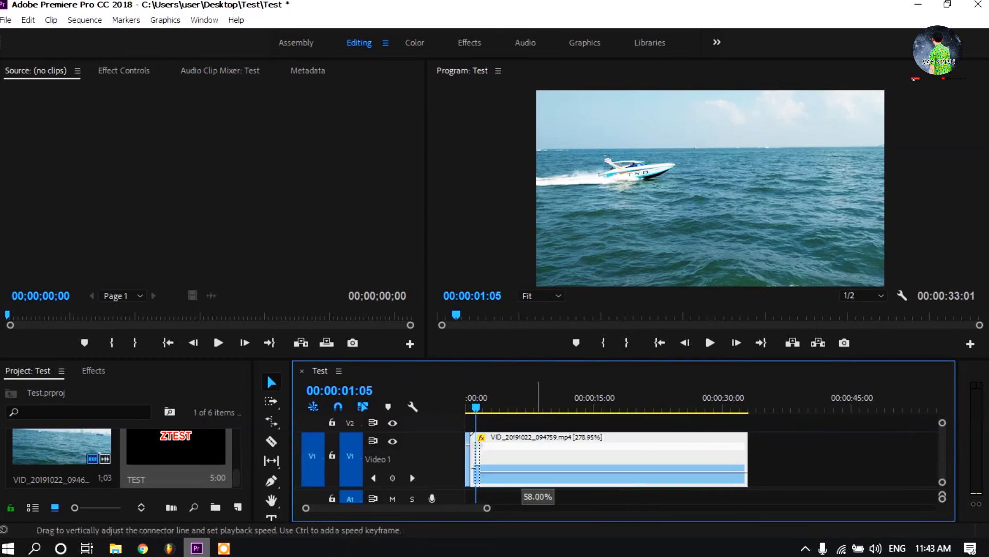
{"action": "left_click_drag", "start_coordinate": [539, 473], "coordinate": [541, 472]}
{"action": "left_click_drag", "start_coordinate": [541, 472], "coordinate": [541, 466]}
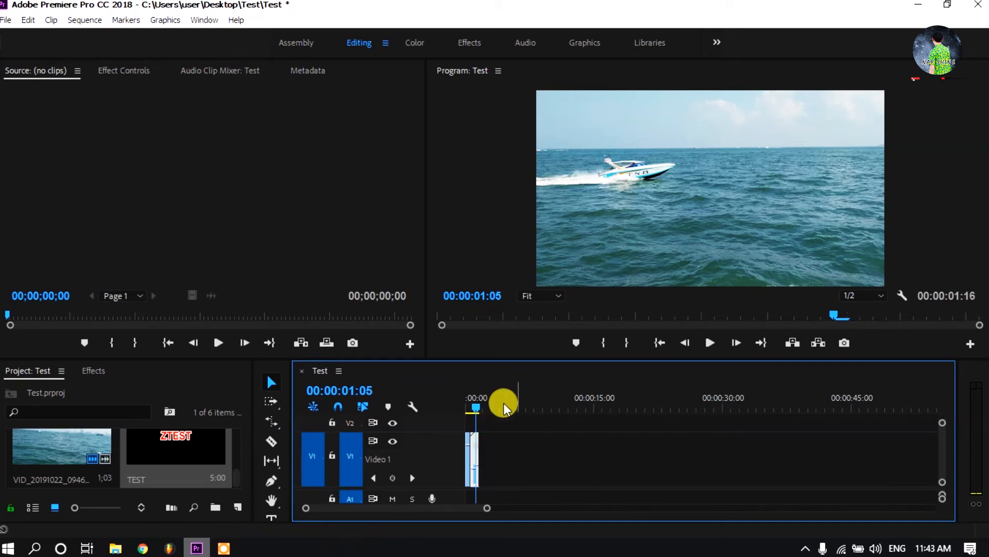
{"action": "key", "text": "="}
{"action": "key", "text": "="}
{"action": "key", "text": "="}
{"action": "key", "text": "="}
{"action": "key", "text": "="}
Play the slowed second clip from 00:00:00:15 and return the playhead to that frame
{"action": "left_click_drag", "start_coordinate": [555, 399], "coordinate": [537, 402]}
{"action": "key", "text": "space"}
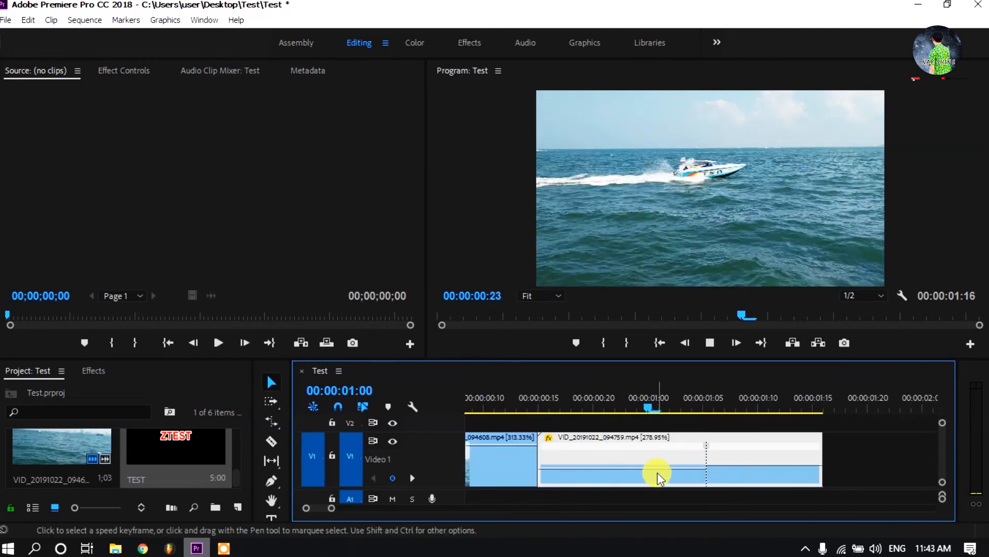
{"action": "left_click", "coordinate": [542, 400]}
{"action": "key", "text": "space"}
{"action": "left_click", "coordinate": [544, 397]}
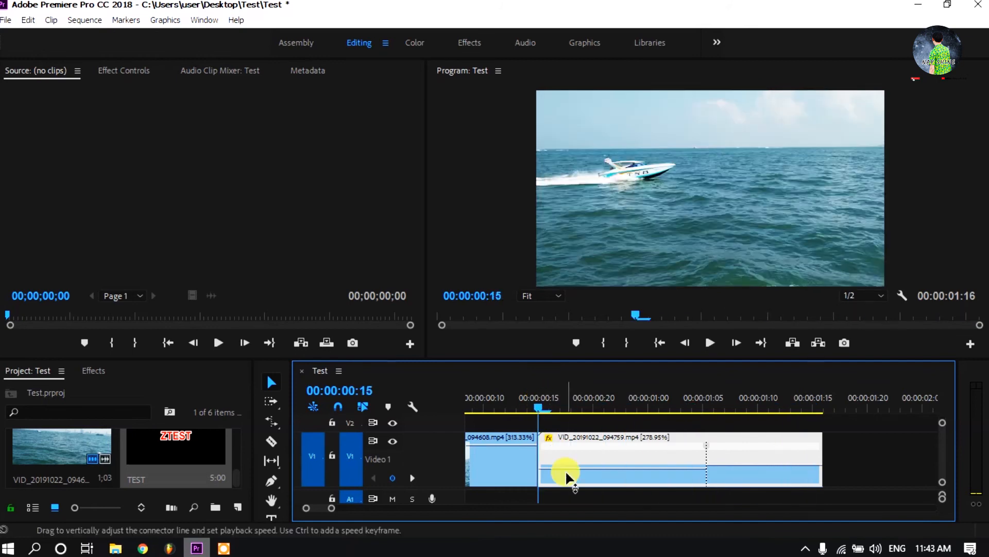
Slow the section before the keyframe until the sequence ends at 00:00:01:22, and return the playhead to 00:00:00:15
{"action": "left_click_drag", "start_coordinate": [569, 469], "coordinate": [570, 477]}
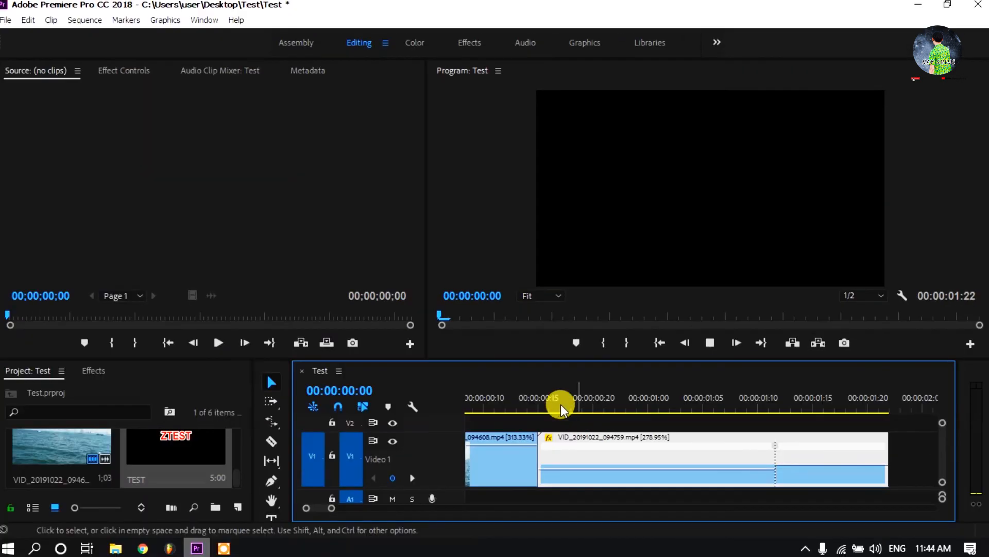
{"action": "mouse_move", "coordinate": [555, 401]}
{"action": "left_mouse_down"}
{"action": "mouse_move", "coordinate": [539, 399]}
{"action": "mouse_move", "coordinate": [548, 399]}
{"action": "left_mouse_up"}
{"action": "key", "text": "minus"}
{"action": "left_click", "coordinate": [648, 407]}
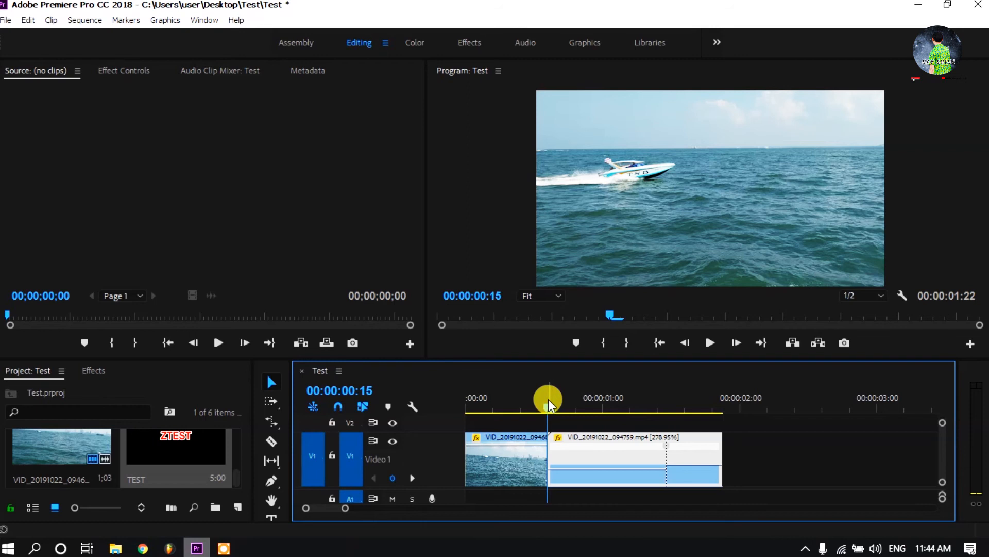
Add a second speed keyframe to the second clip at 00:00:01:16 with the Pen tool
{"action": "left_click_drag", "start_coordinate": [670, 411], "coordinate": [692, 413]}
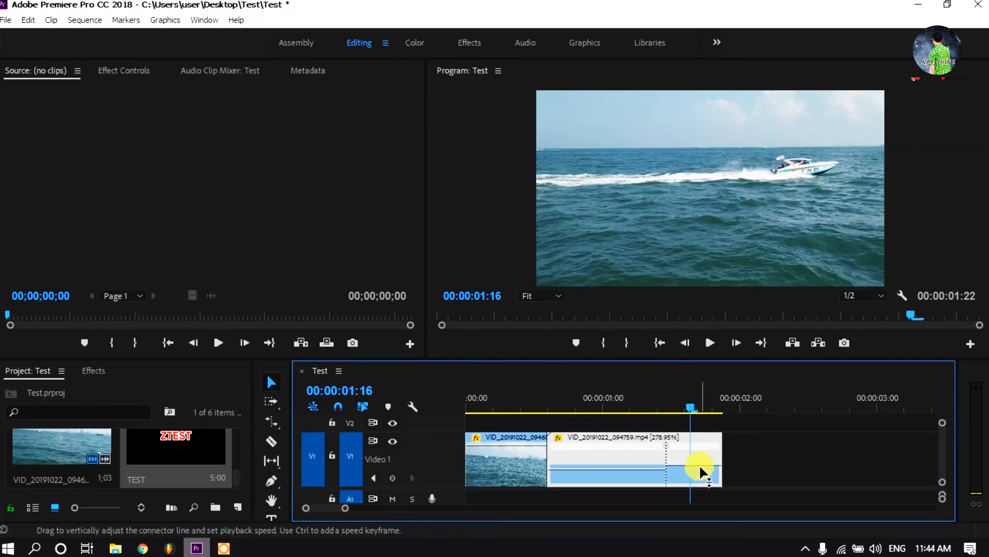
{"action": "key", "text": "p"}
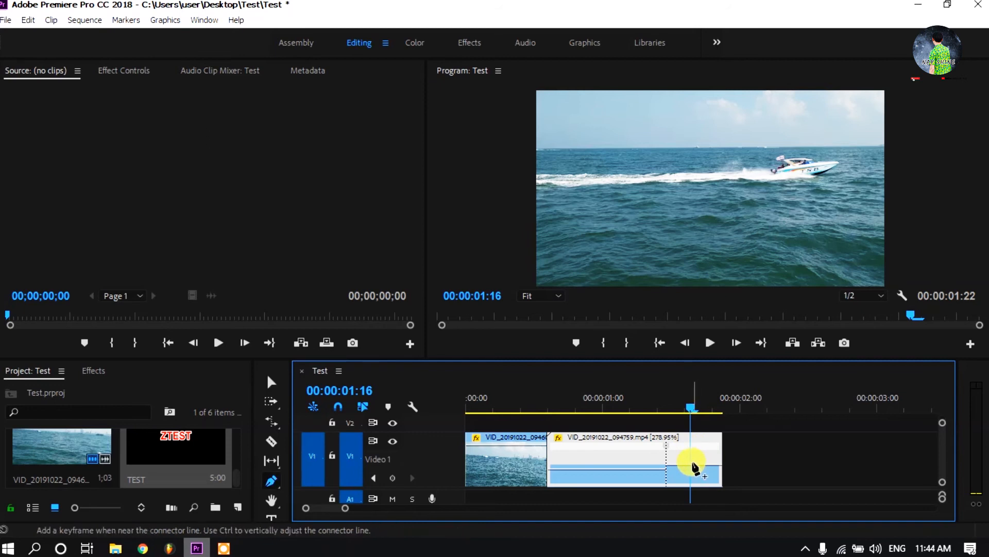
{"action": "key", "text": "="}
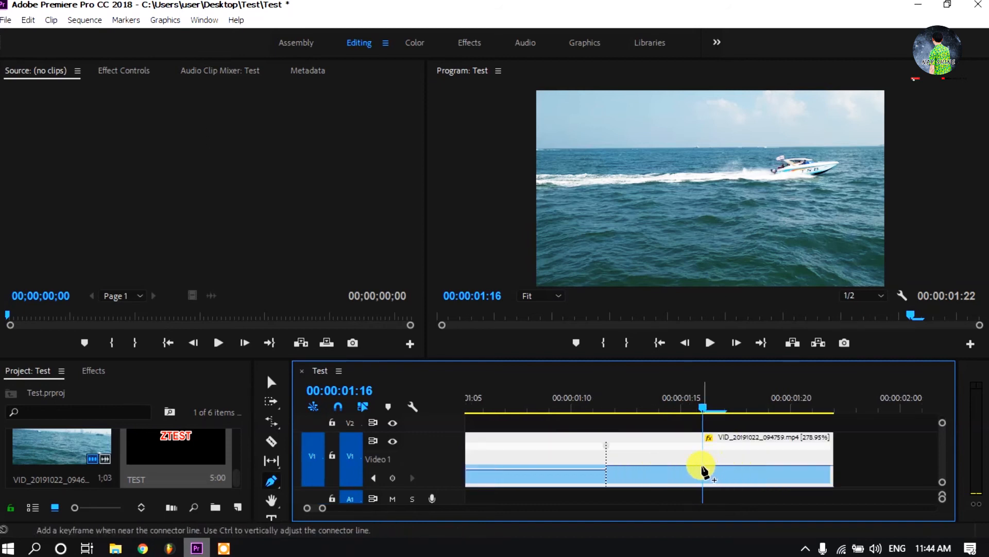
{"action": "left_click", "coordinate": [613, 331]}
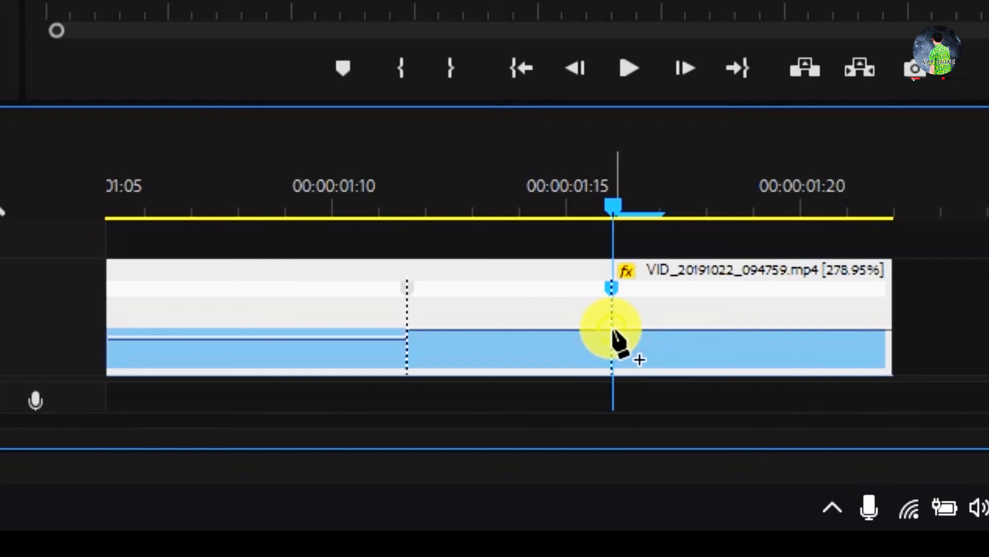
Slow the second clip's section after the new keyframe until the sequence ends at 00:00:02:15
{"action": "left_click_drag", "start_coordinate": [450, 198], "coordinate": [515, 203]}
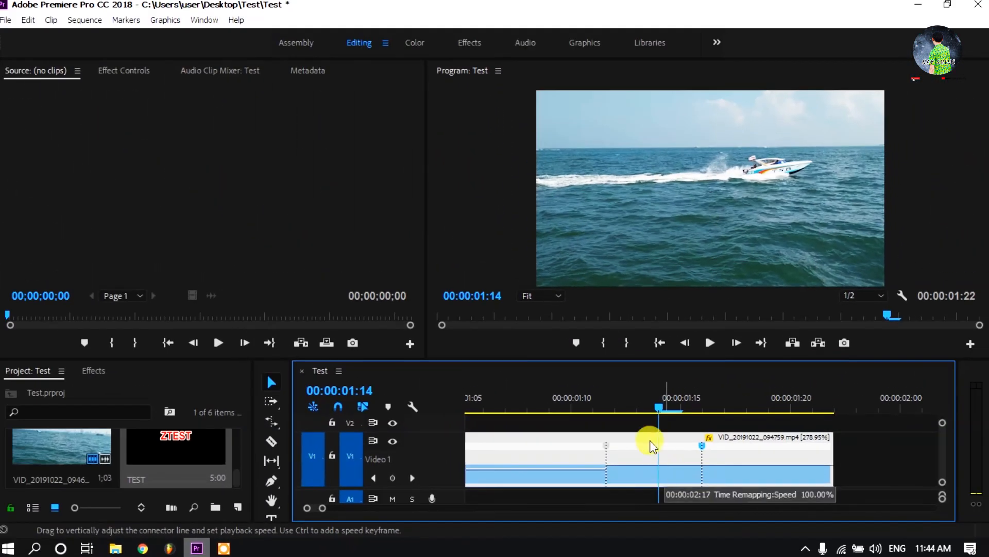
{"action": "left_click_drag", "start_coordinate": [586, 400], "coordinate": [719, 416]}
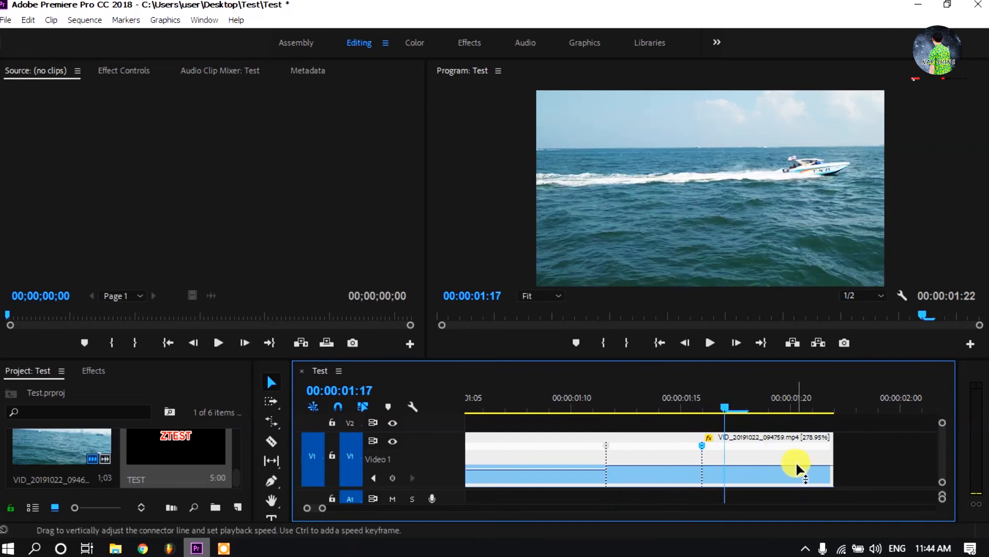
{"action": "left_click_drag", "start_coordinate": [795, 463], "coordinate": [796, 469]}
{"action": "left_click", "coordinate": [676, 397]}
{"action": "key", "text": "minus"}
{"action": "key", "text": "minus"}
{"action": "key", "text": "minus"}
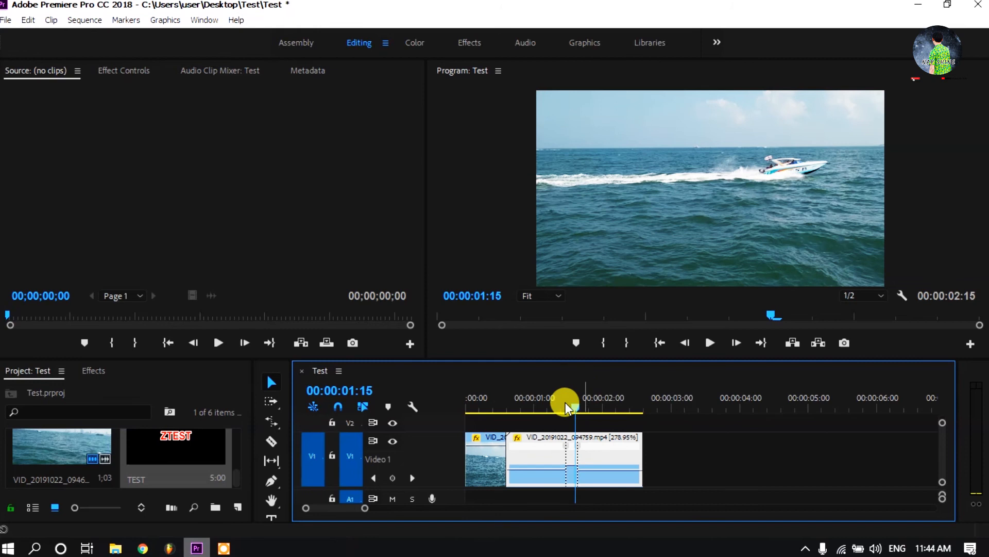
Play the second clip repeatedly from around 00:00:00:15 to review its speed changes, and leave the playhead at 00:00:00:18
{"action": "left_click", "coordinate": [508, 401]}
{"action": "key", "text": "space"}
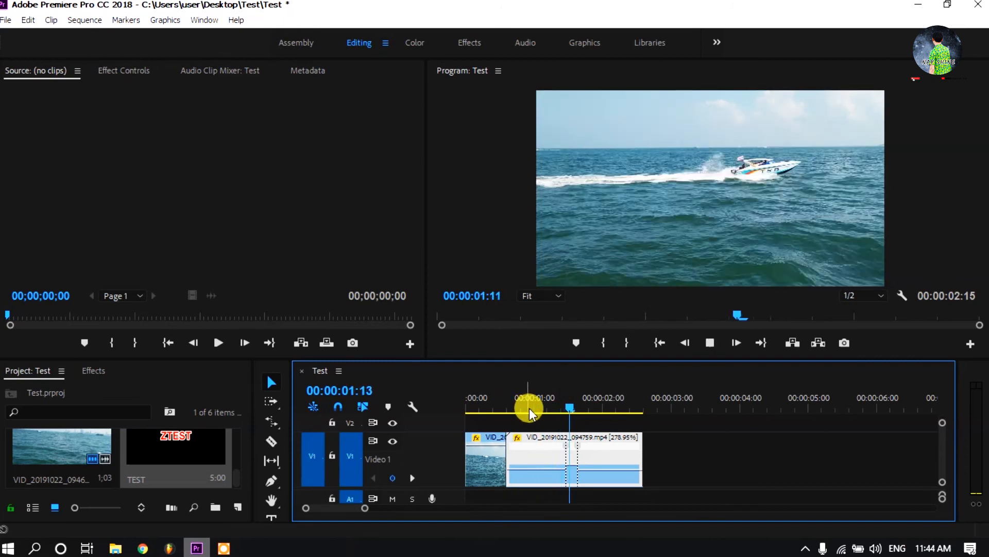
{"action": "left_click", "coordinate": [508, 400]}
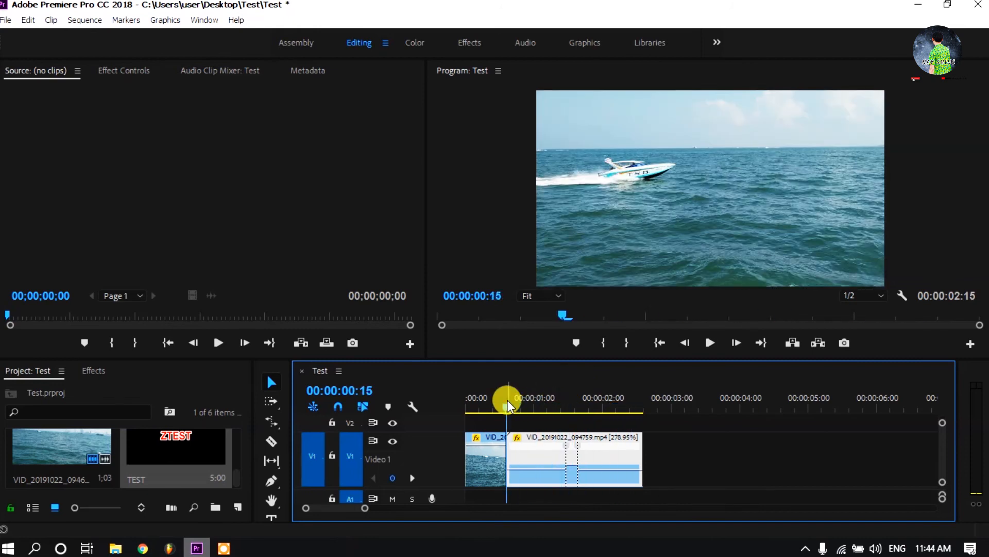
{"action": "key", "text": "space"}
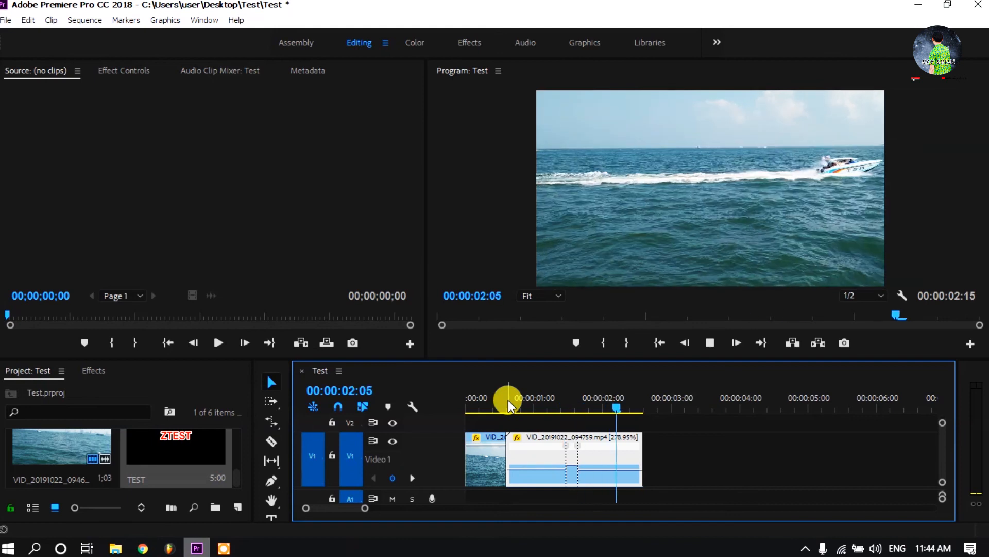
{"action": "left_click", "coordinate": [508, 400]}
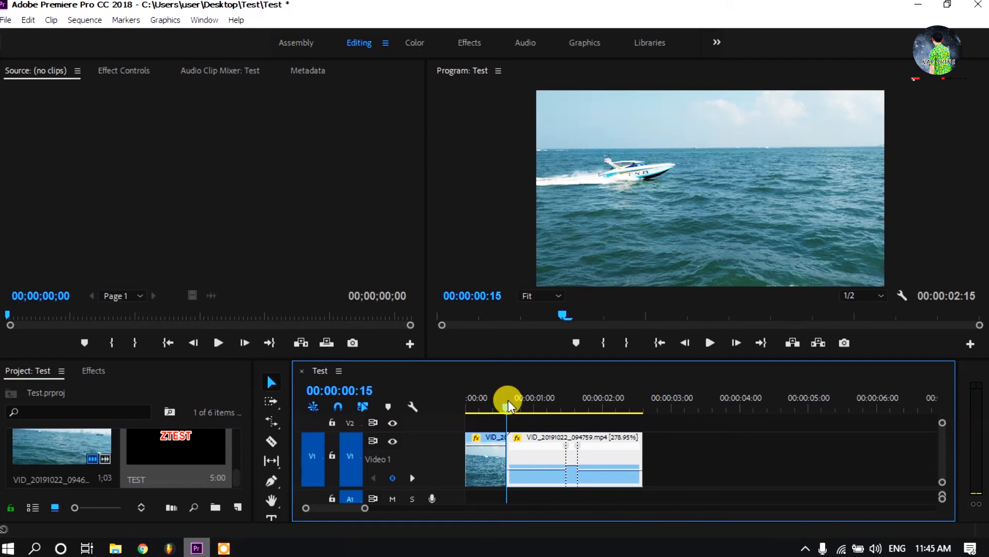
{"action": "key", "text": "space"}
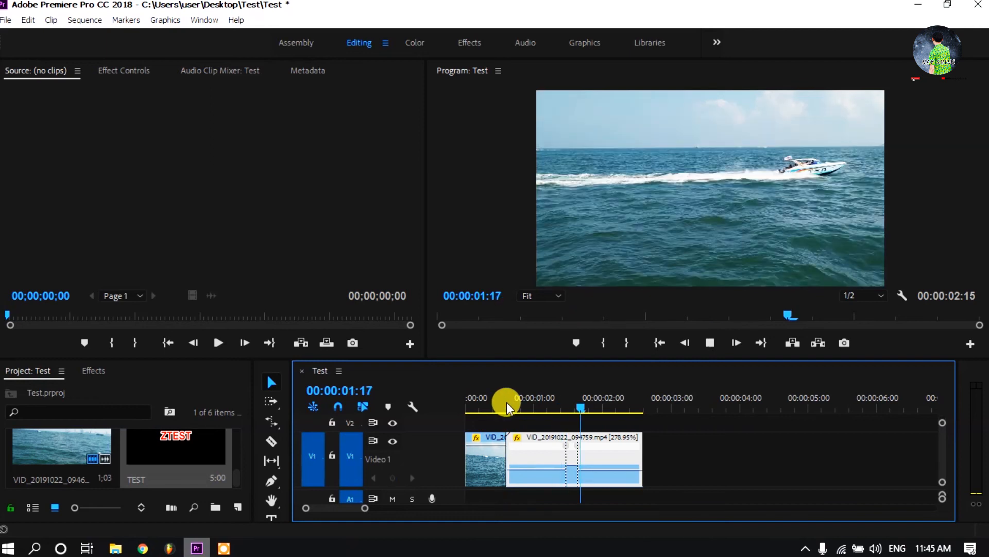
{"action": "left_click", "coordinate": [506, 402]}
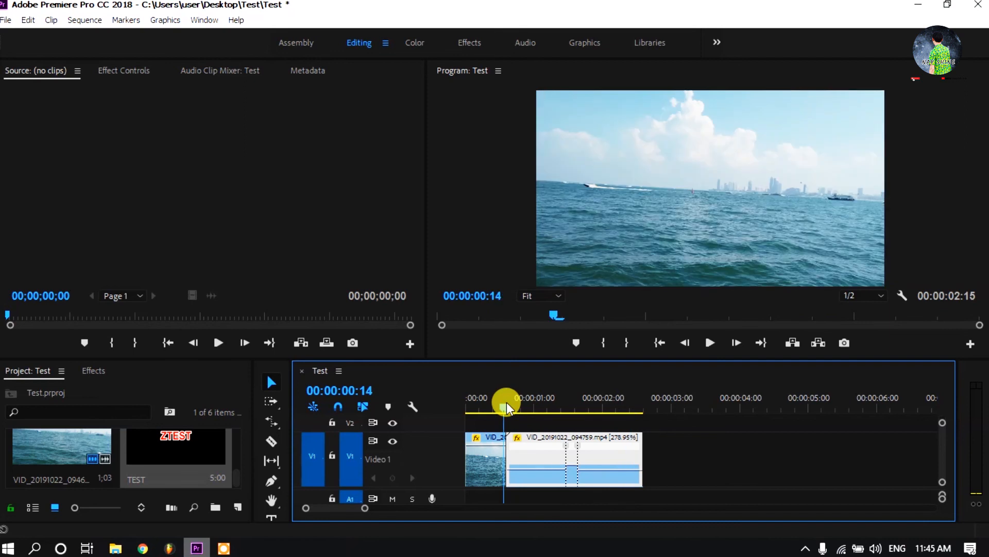
{"action": "mouse_move", "coordinate": [506, 402]}
{"action": "left_mouse_down"}
{"action": "mouse_move", "coordinate": [462, 400]}
{"action": "mouse_move", "coordinate": [509, 412]}
{"action": "left_mouse_up"}
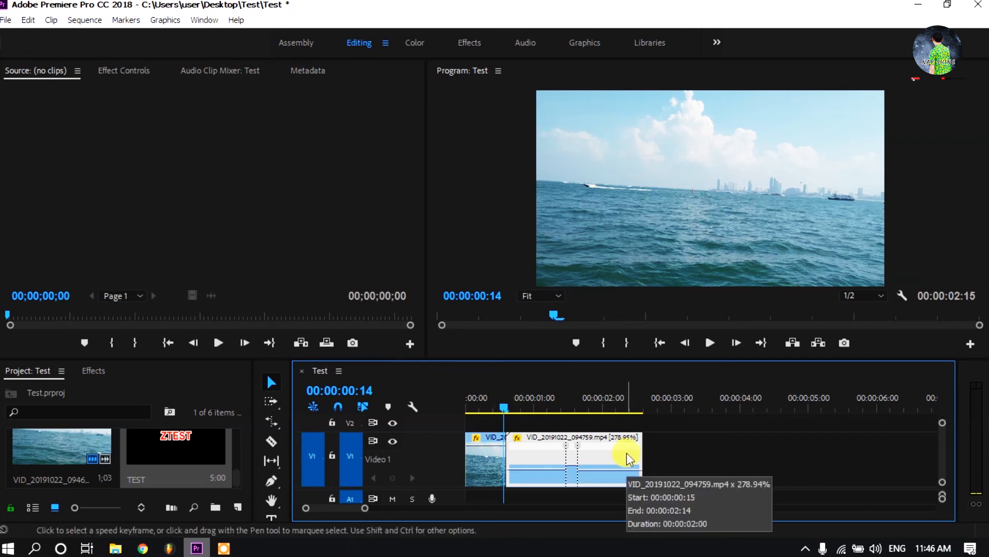
{"action": "left_click_drag", "start_coordinate": [515, 392], "coordinate": [508, 388]}
{"action": "key", "text": "space"}
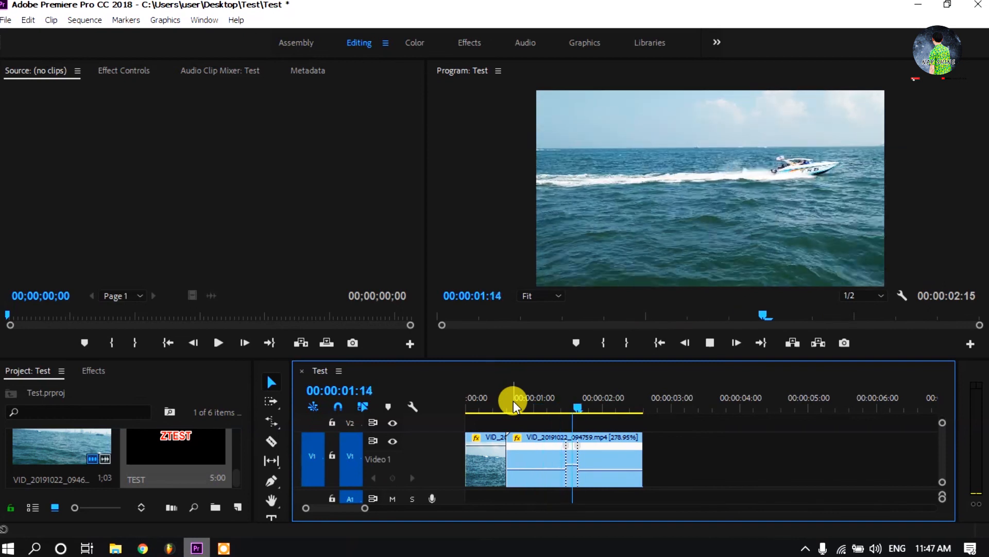
{"action": "left_click", "coordinate": [515, 398]}
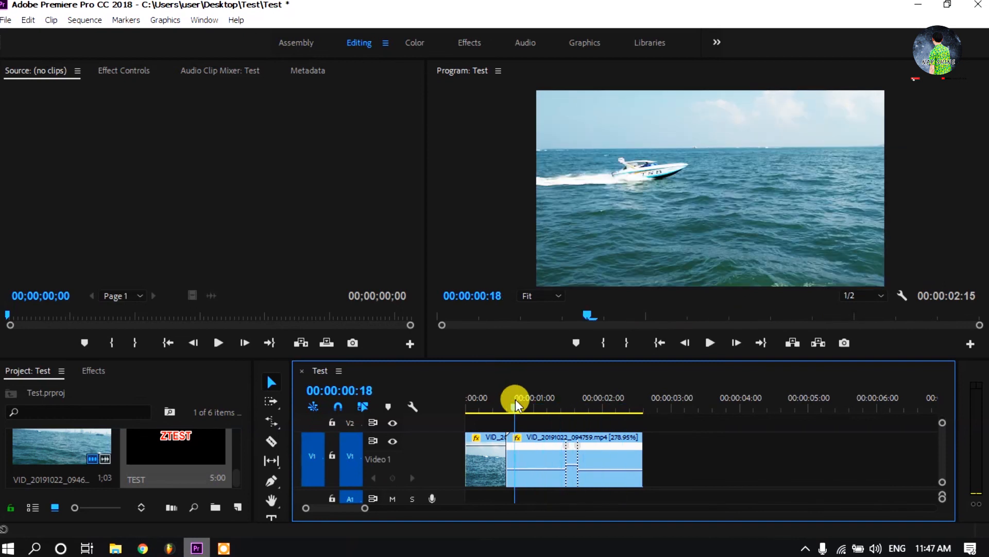